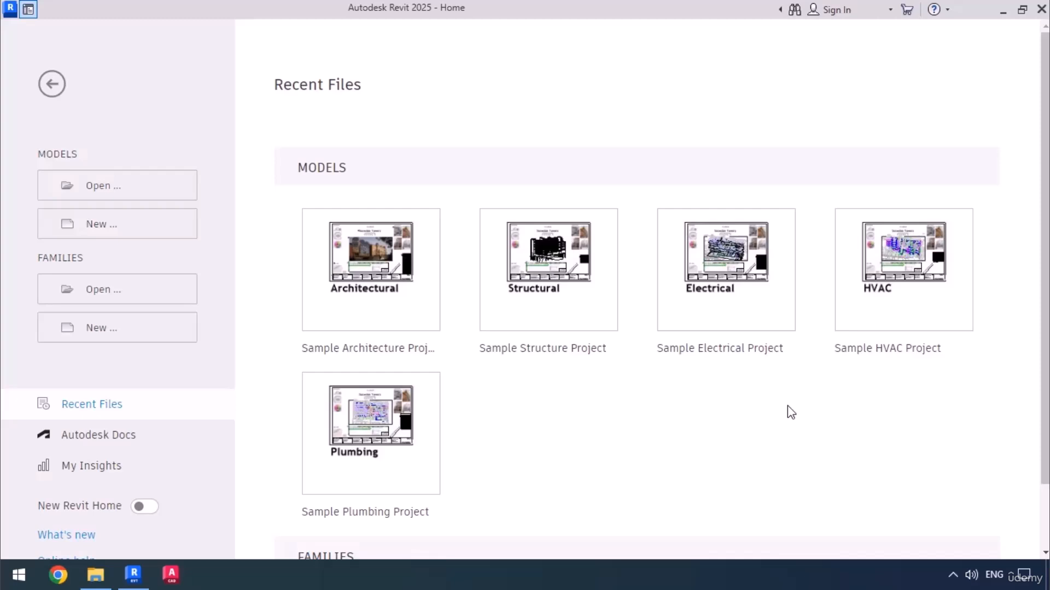
Review the Revit models and plan archives in the desktop Project folder in File Explorer, and return to Revit.
click(95, 577)
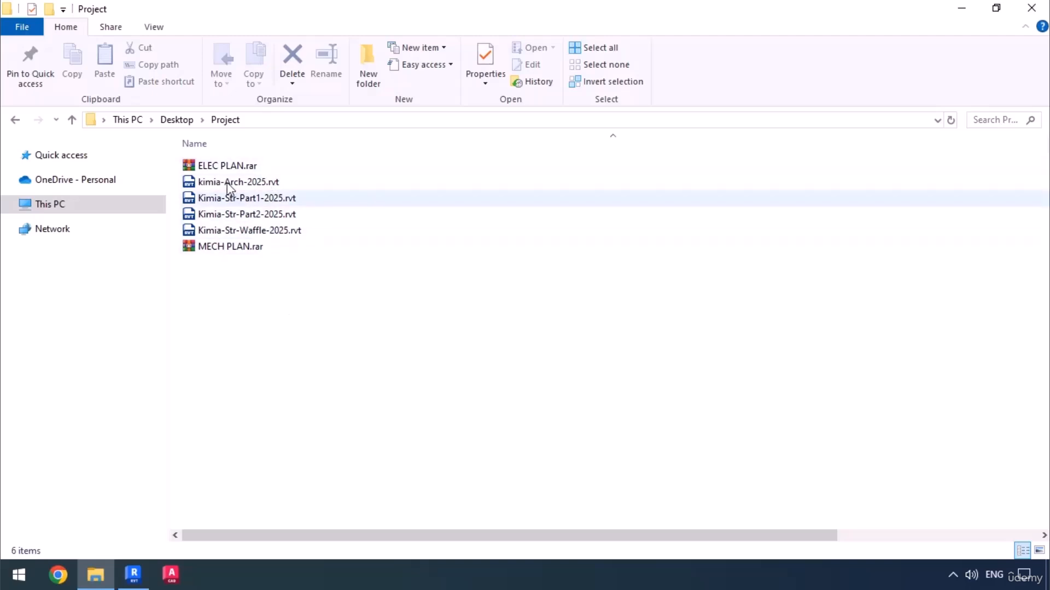
mouse_move(282, 179)
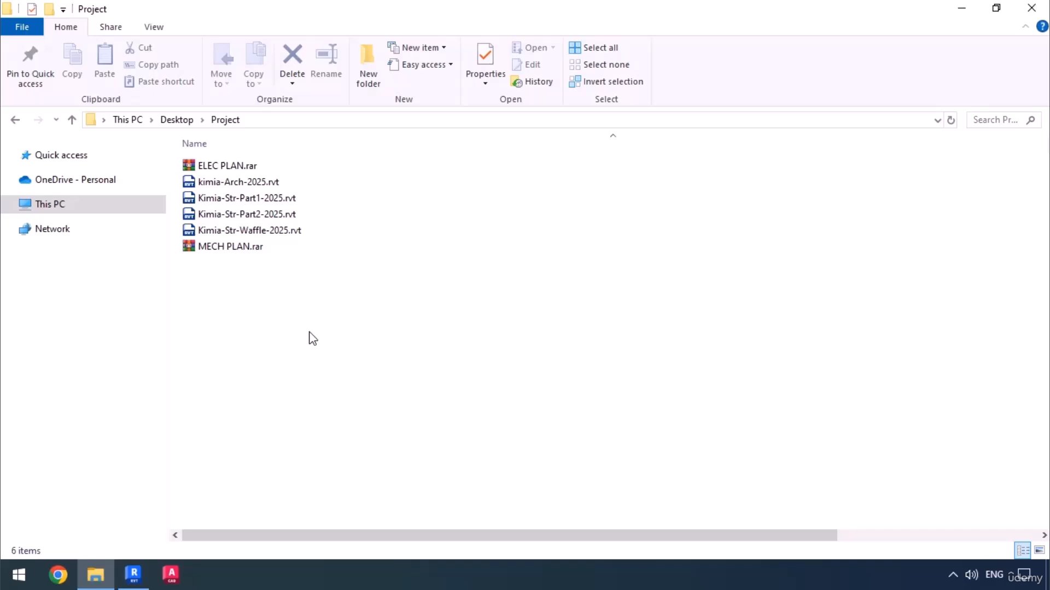
click(134, 575)
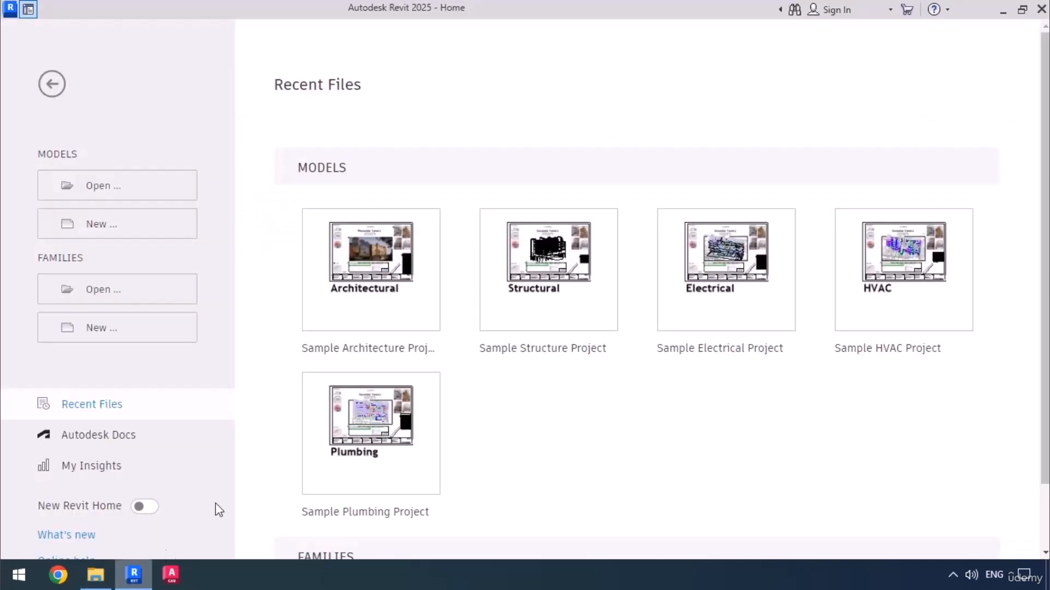
Create a new project from the Mechanical-Default_Metric.rte template in the English templates folder.
click(129, 235)
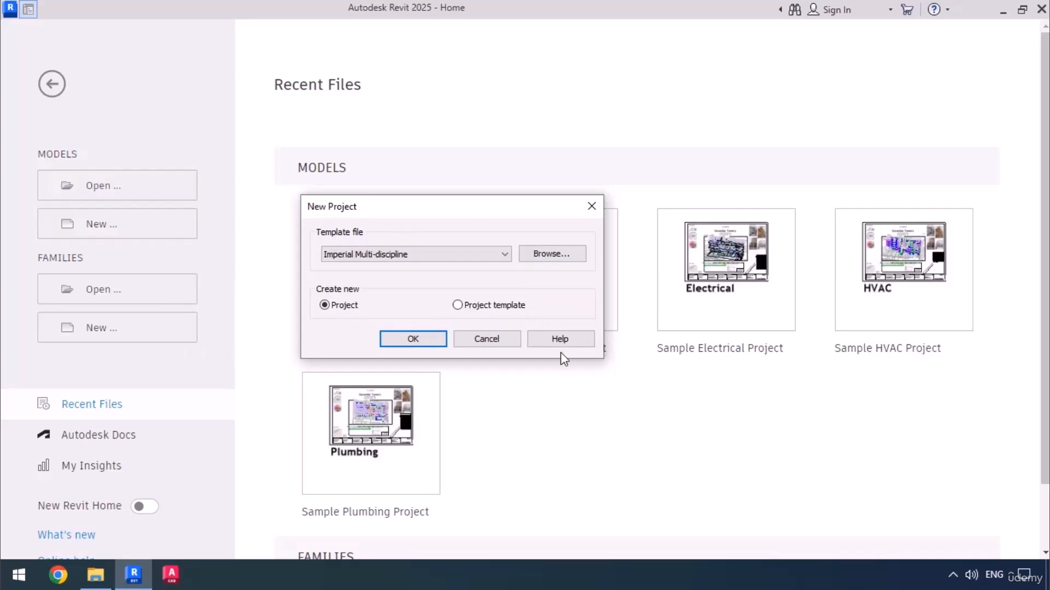
click(549, 259)
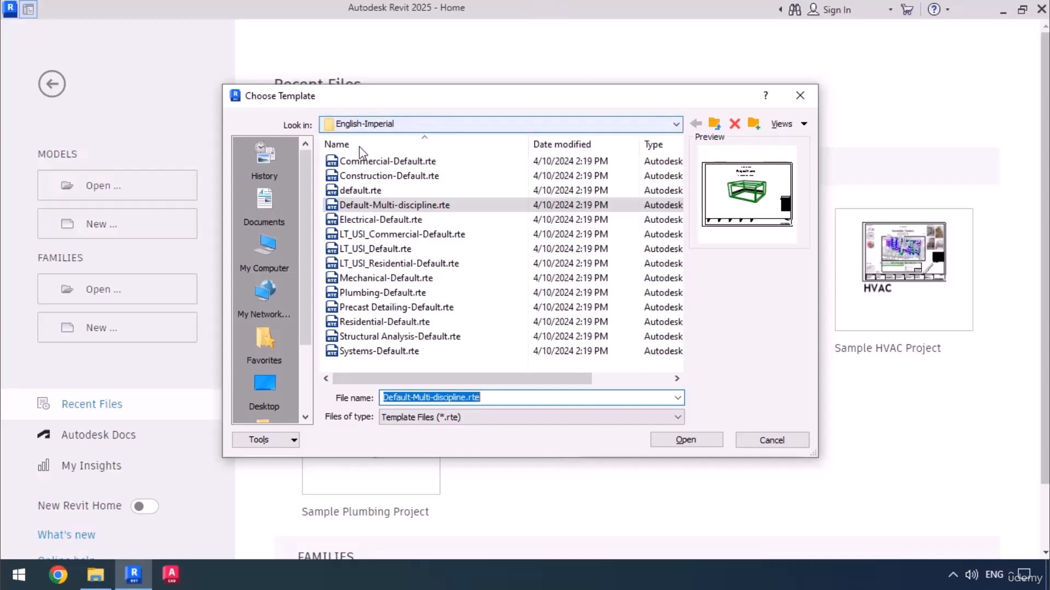
click(383, 280)
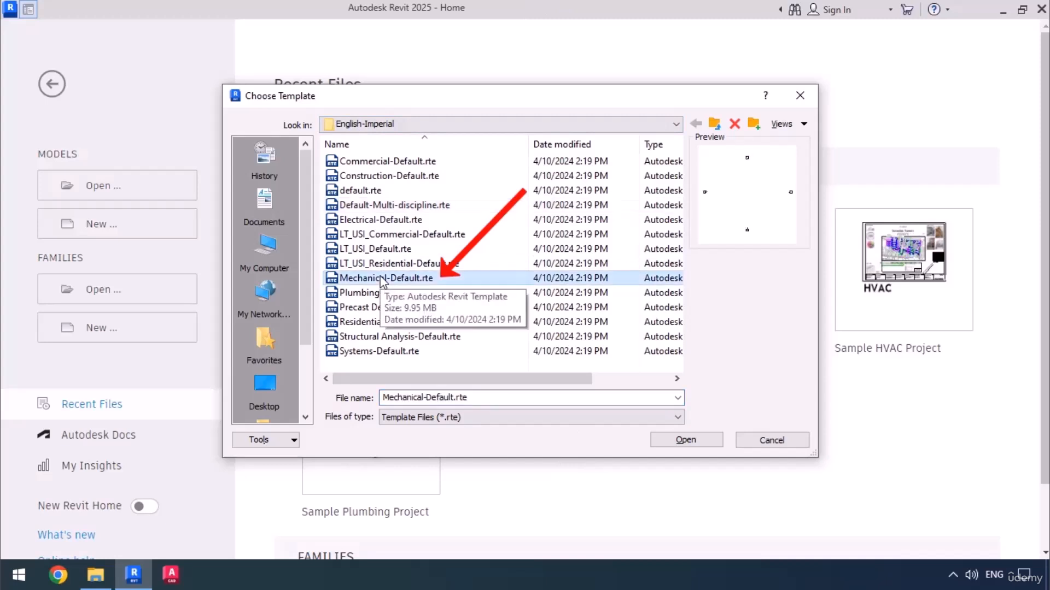
click(714, 125)
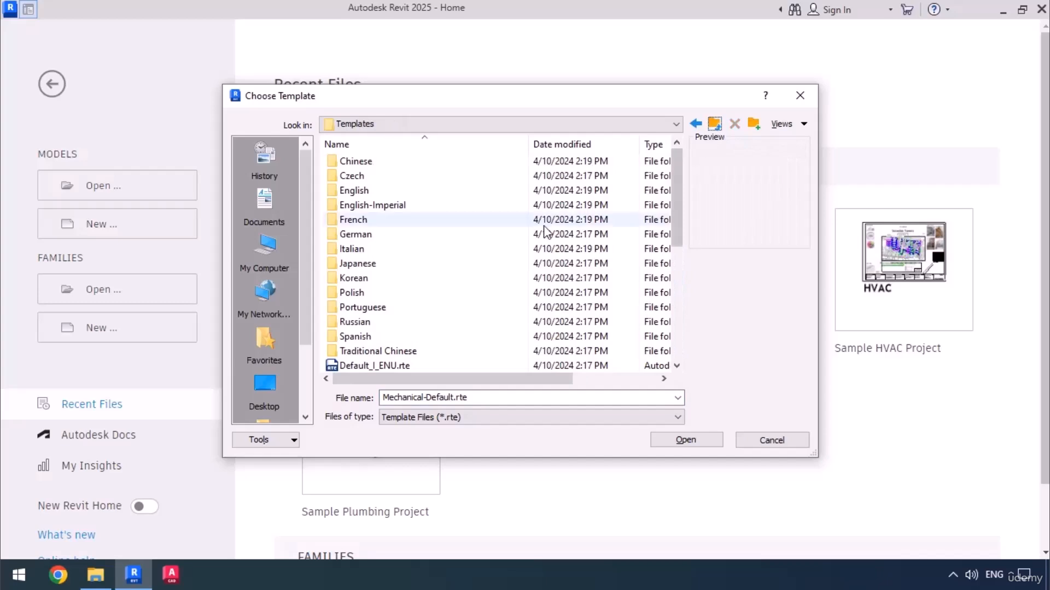
double_click(373, 191)
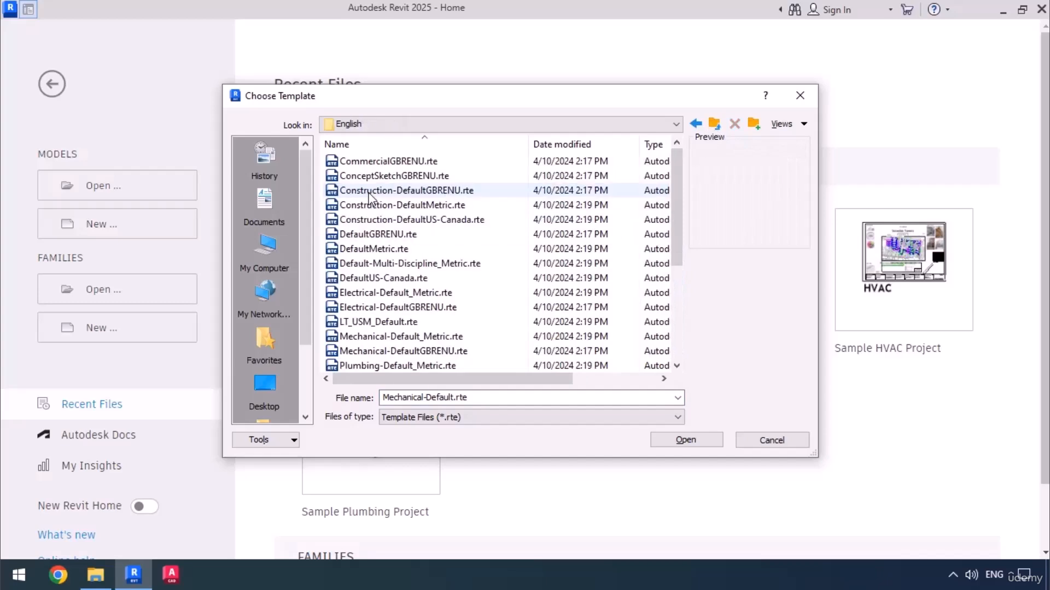
click(424, 337)
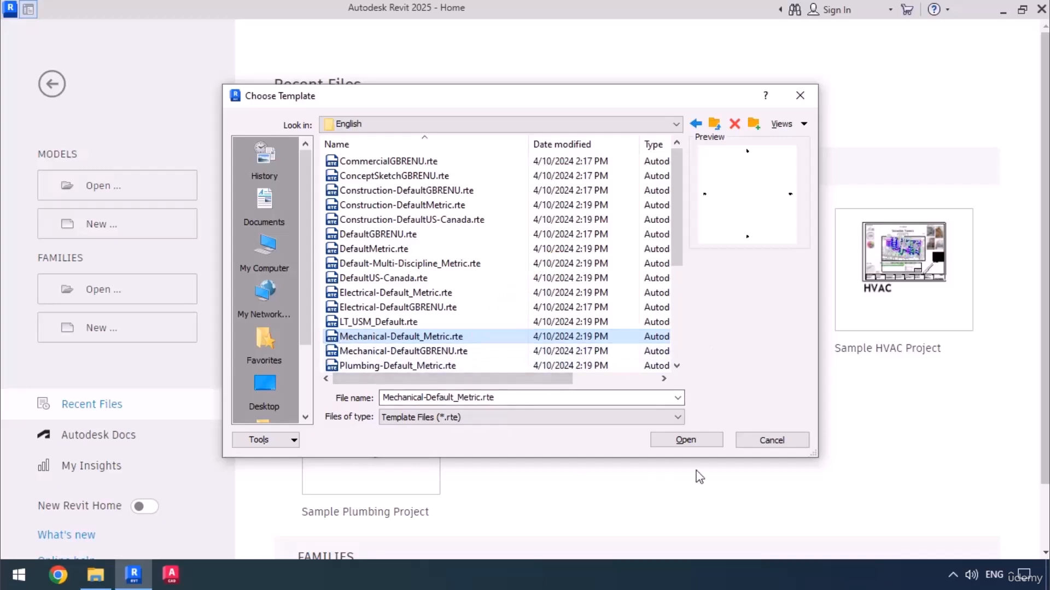
click(686, 441)
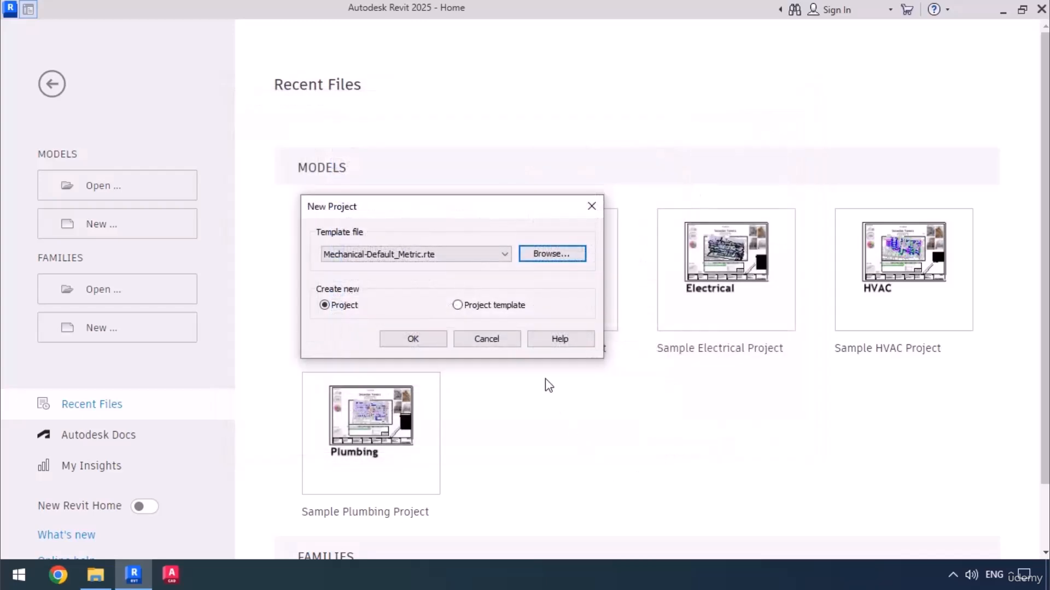
click(504, 255)
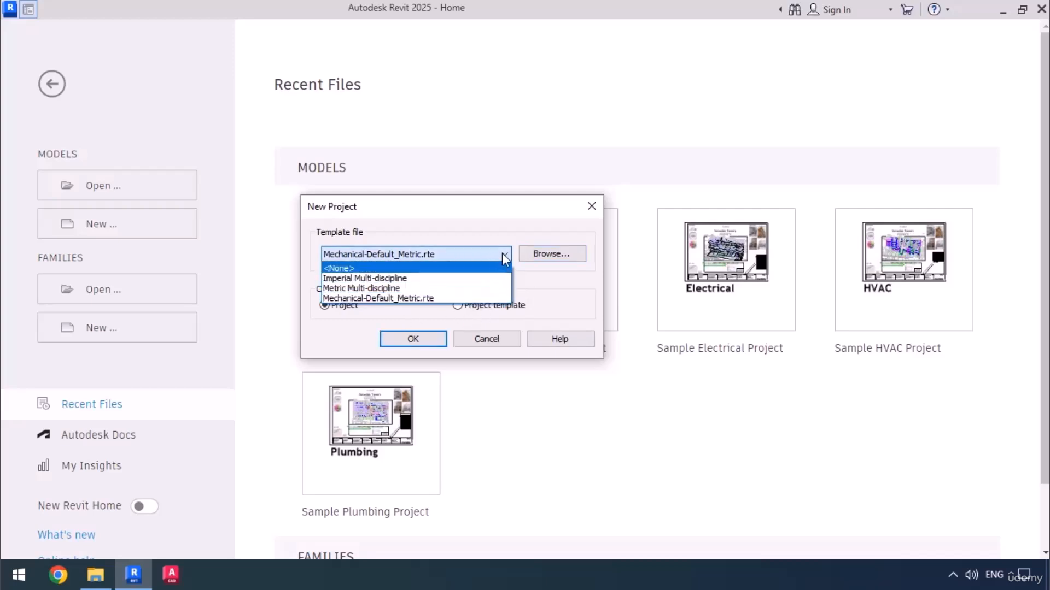
click(502, 254)
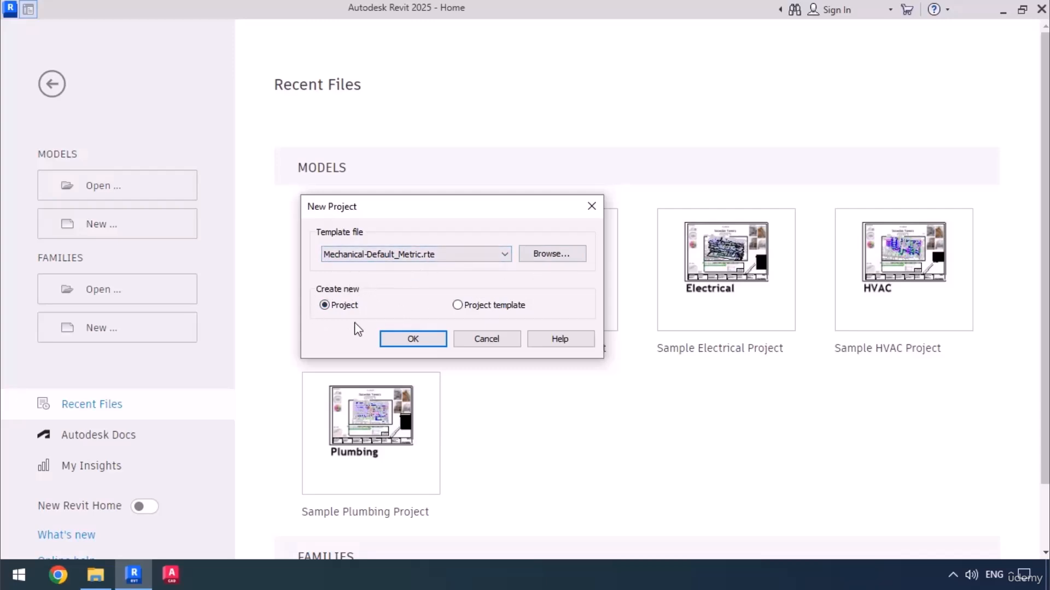
click(412, 339)
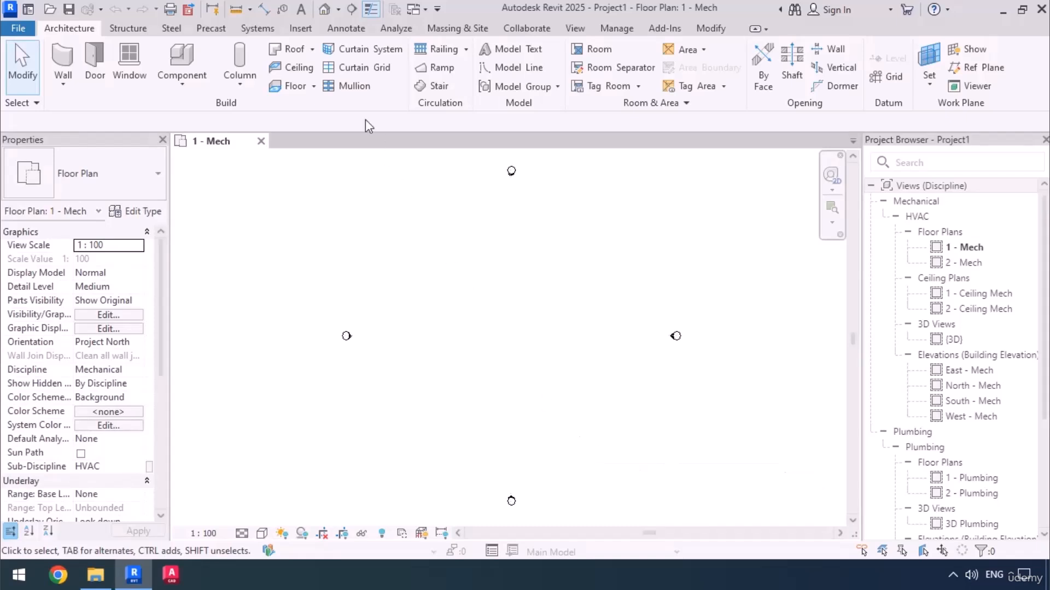
Link the kimia-Arch-2025.rvt model from the desktop Project folder with Auto - Internal Origin to Internal Origin positioning.
click(300, 29)
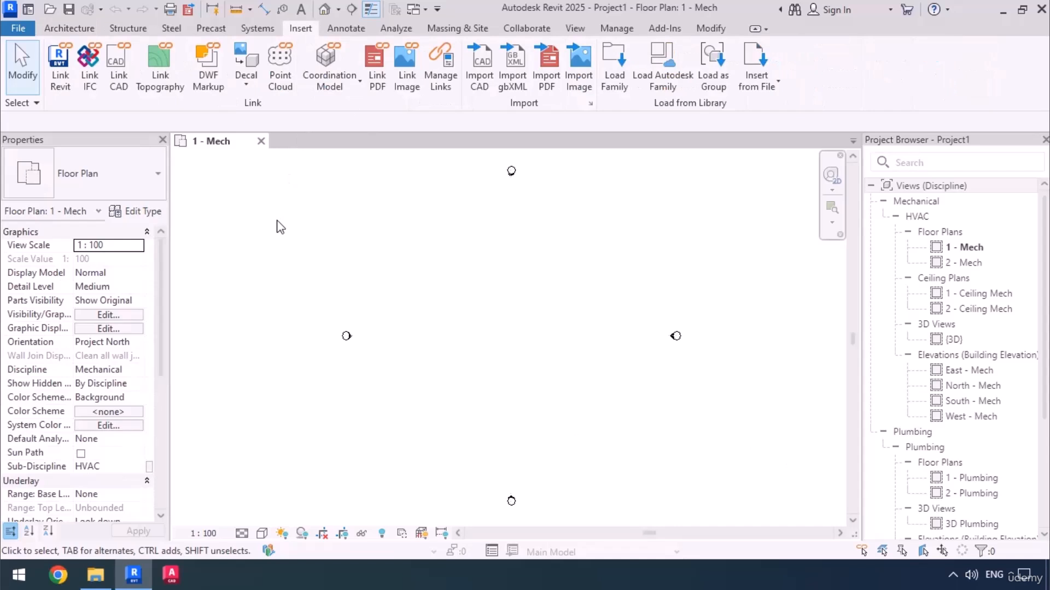
click(57, 80)
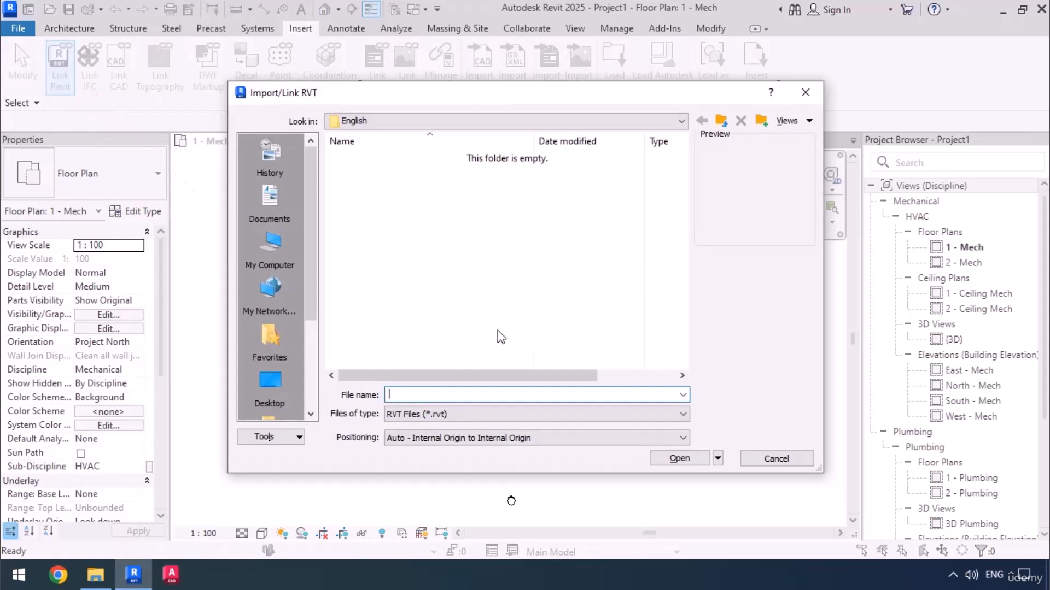
click(270, 385)
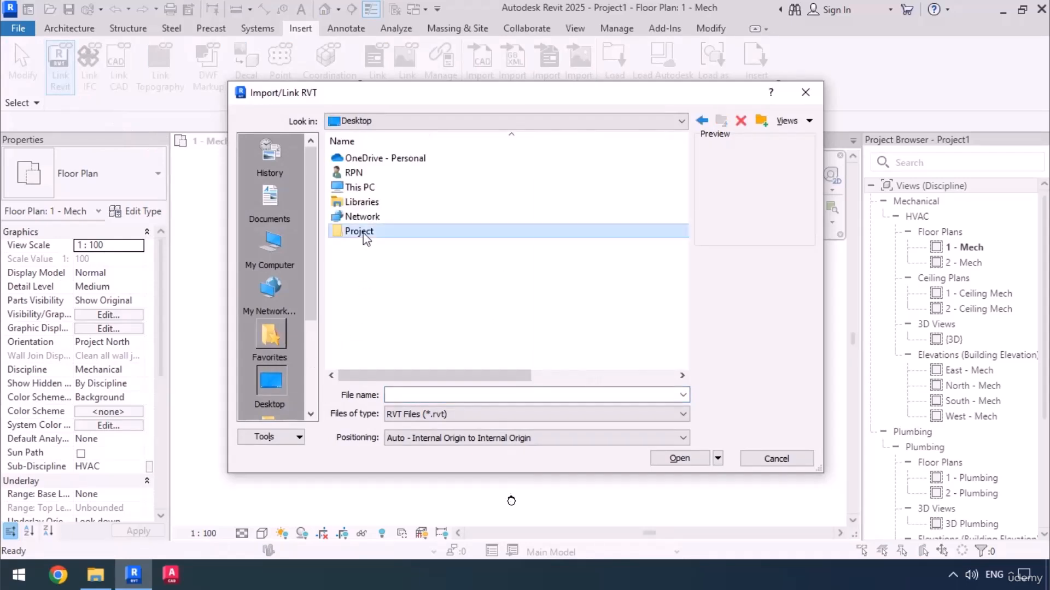
double_click(364, 235)
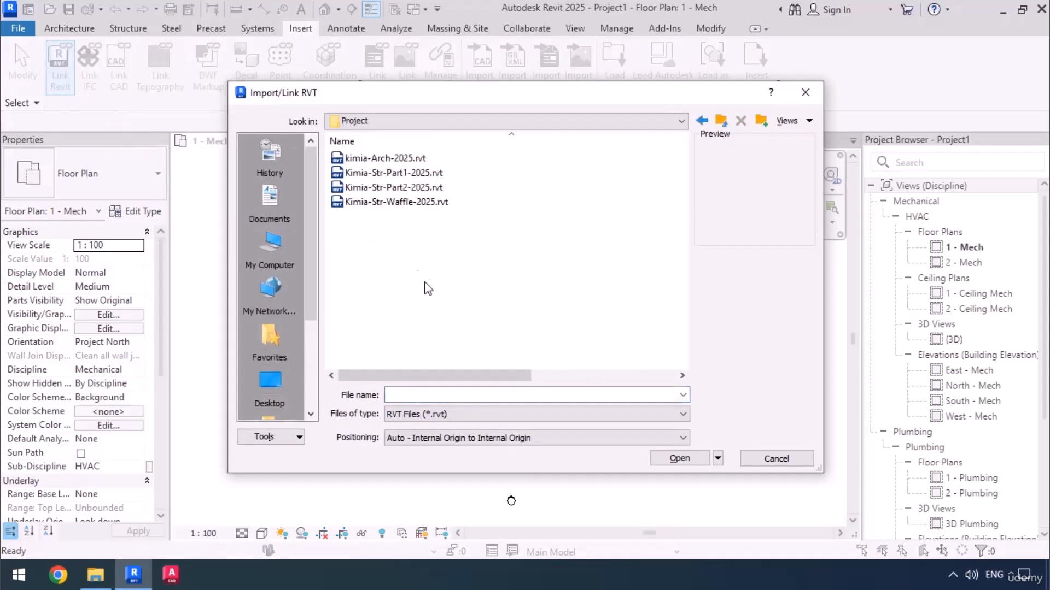
click(393, 159)
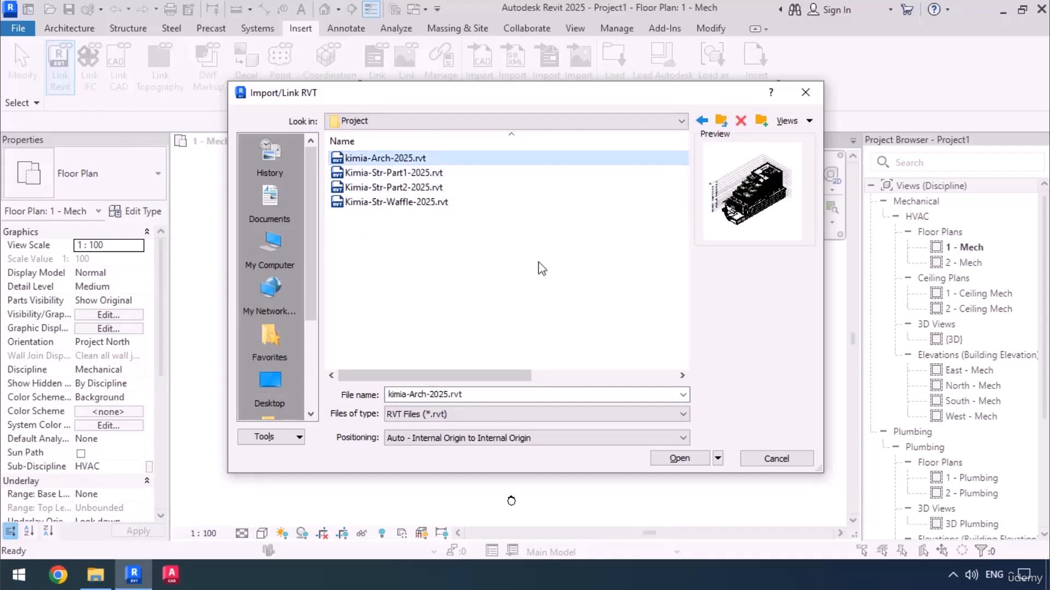
click(667, 459)
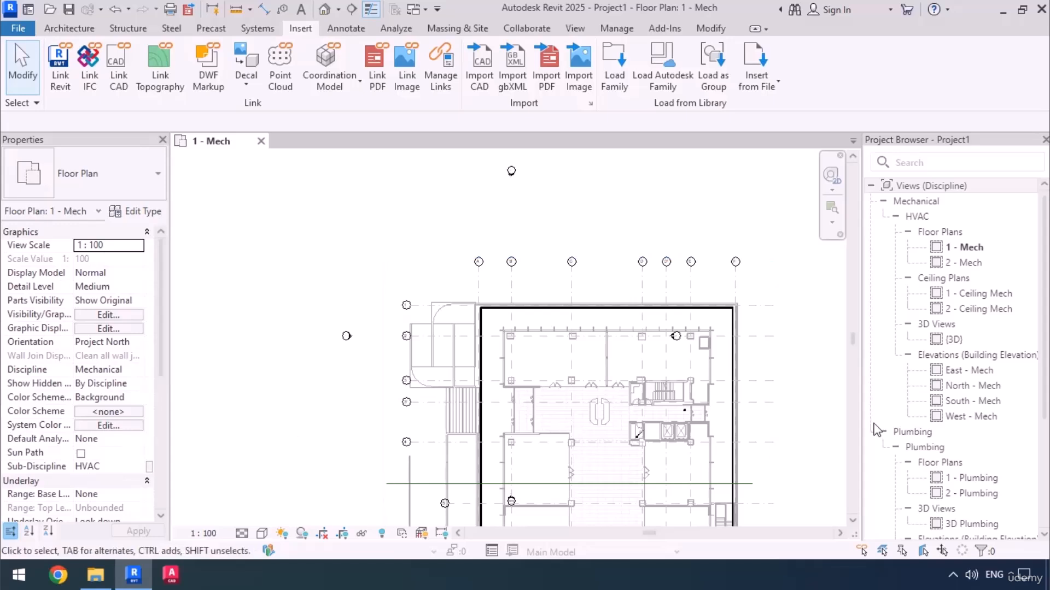
Open the East - Mech elevation and hide the kimia-Arch-2025.rvt link in it to inspect the project's own levels.
double_click(954, 372)
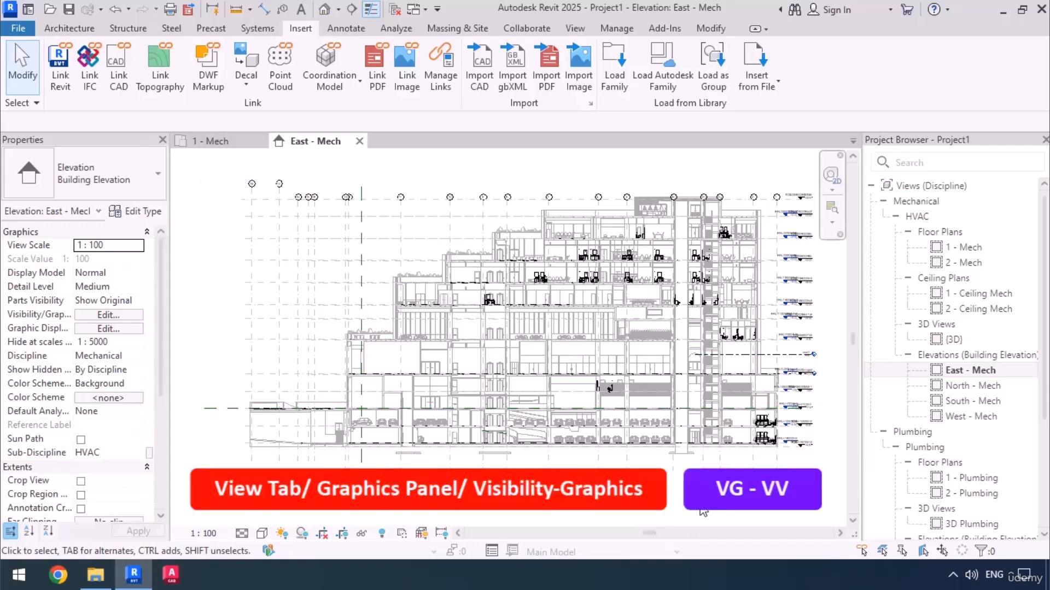
key(v)
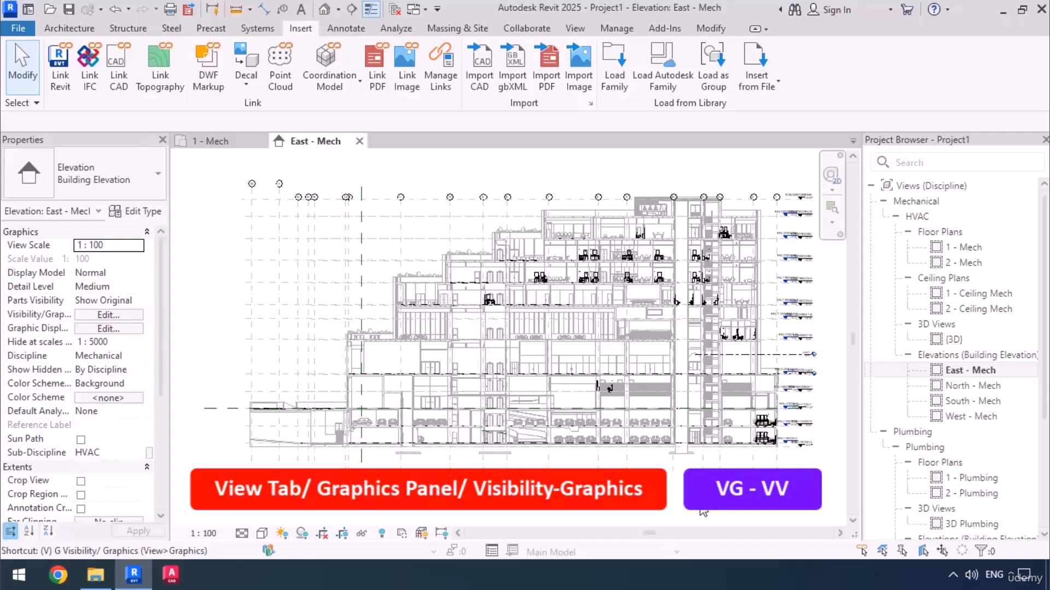
key(g)
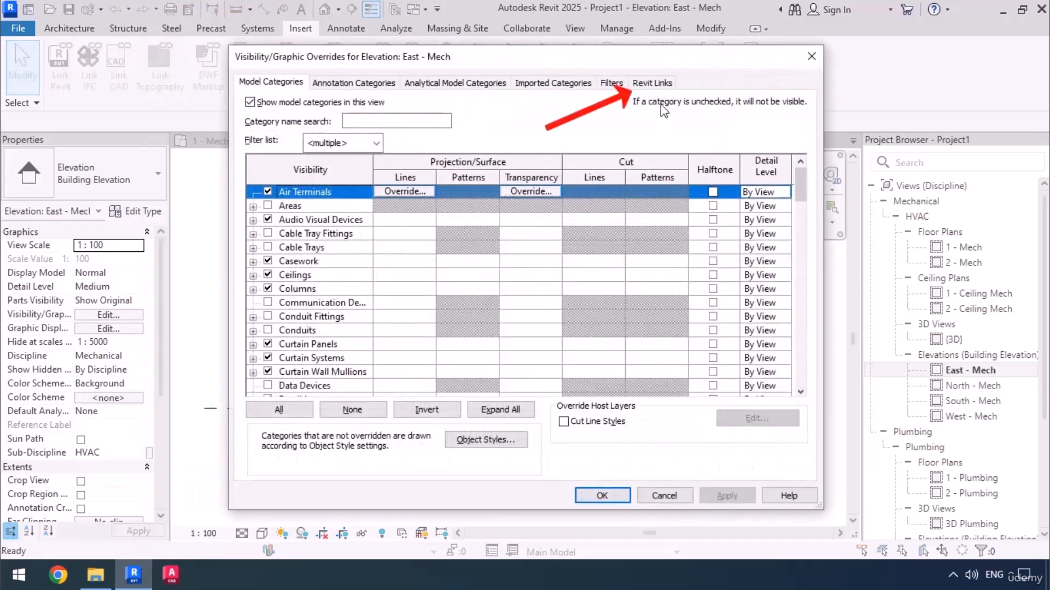
click(657, 86)
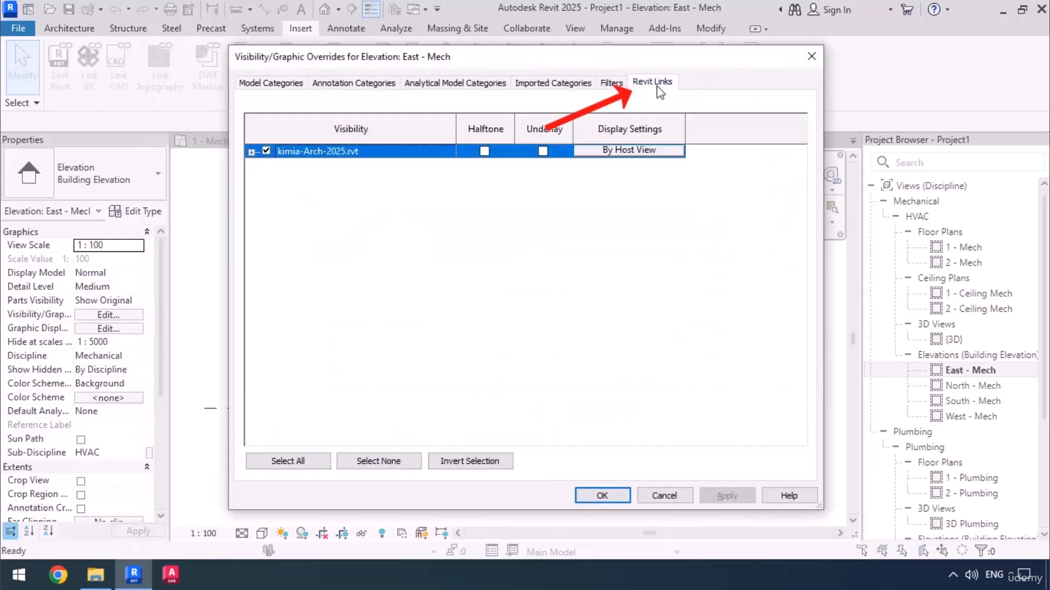
click(267, 151)
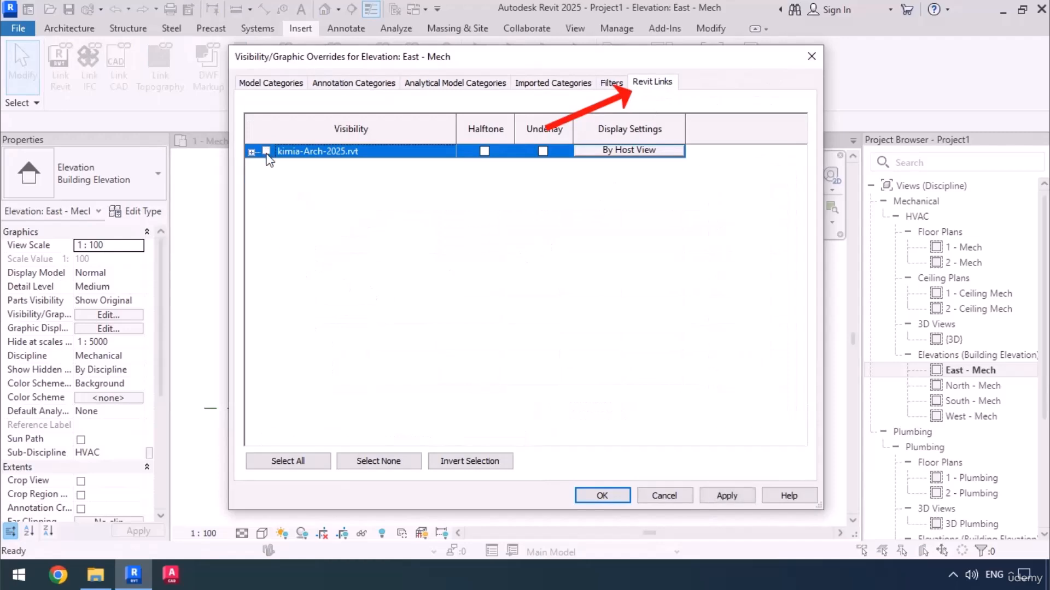
click(602, 495)
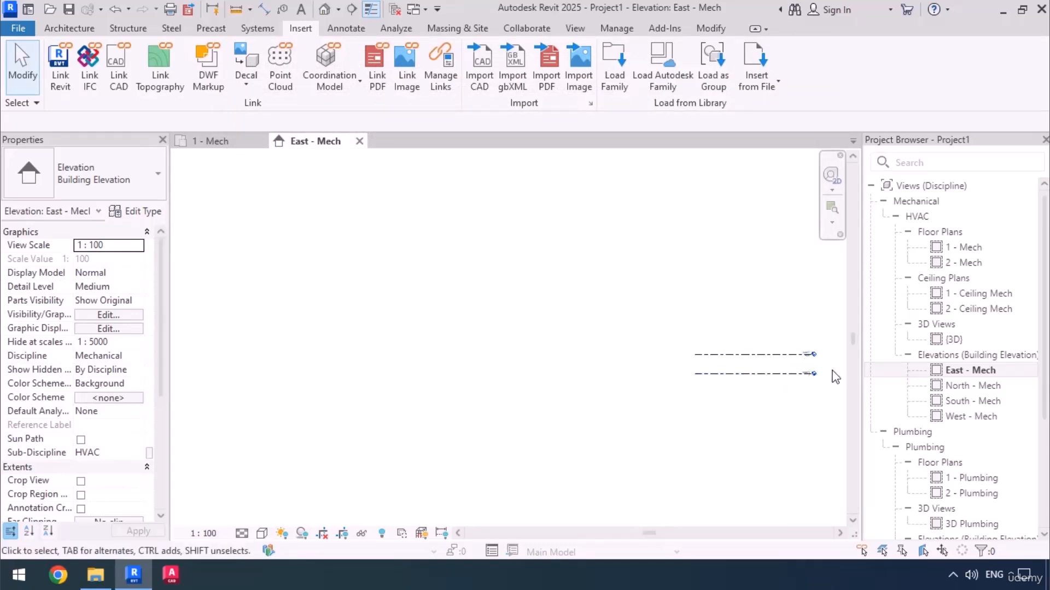
scroll(785, 382, up, 5)
scroll(788, 364, up, 1)
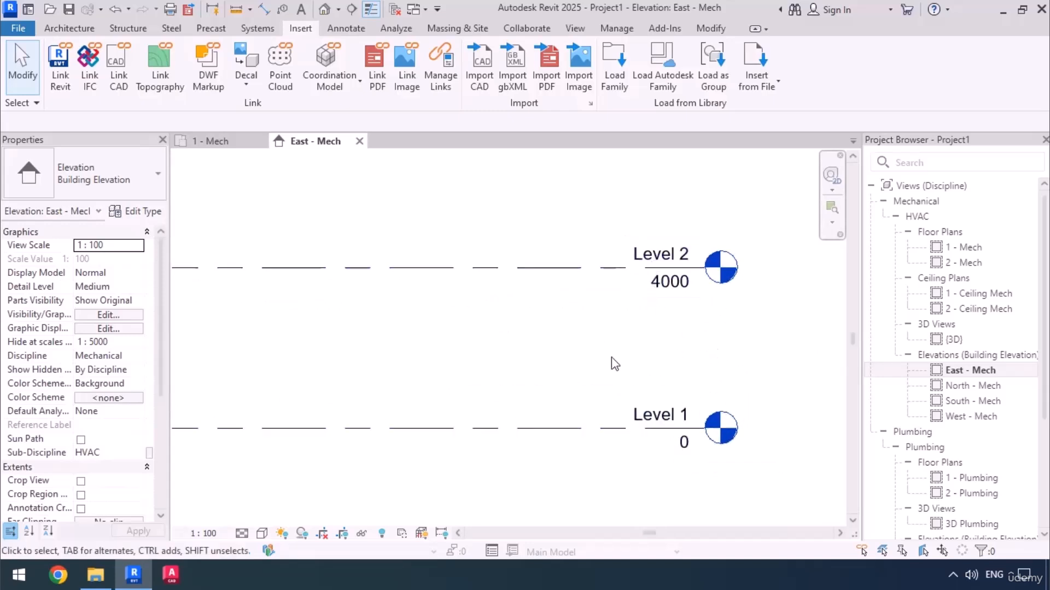
scroll(579, 362, down, 2)
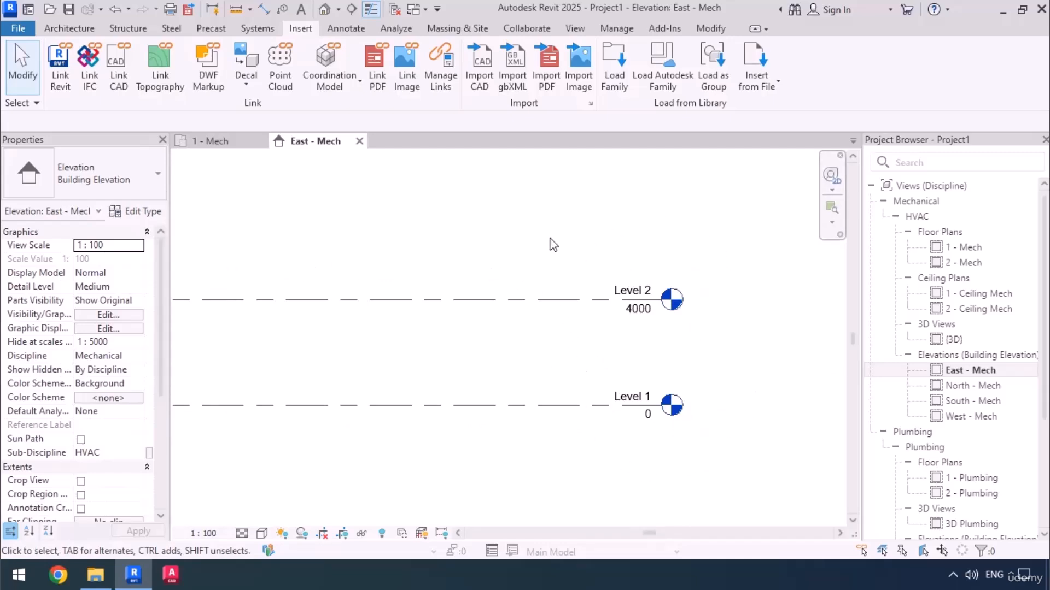
Turn the visibility of the kimia-Arch-2025.rvt link back on in the East - Mech elevation.
key(v)
key(v)
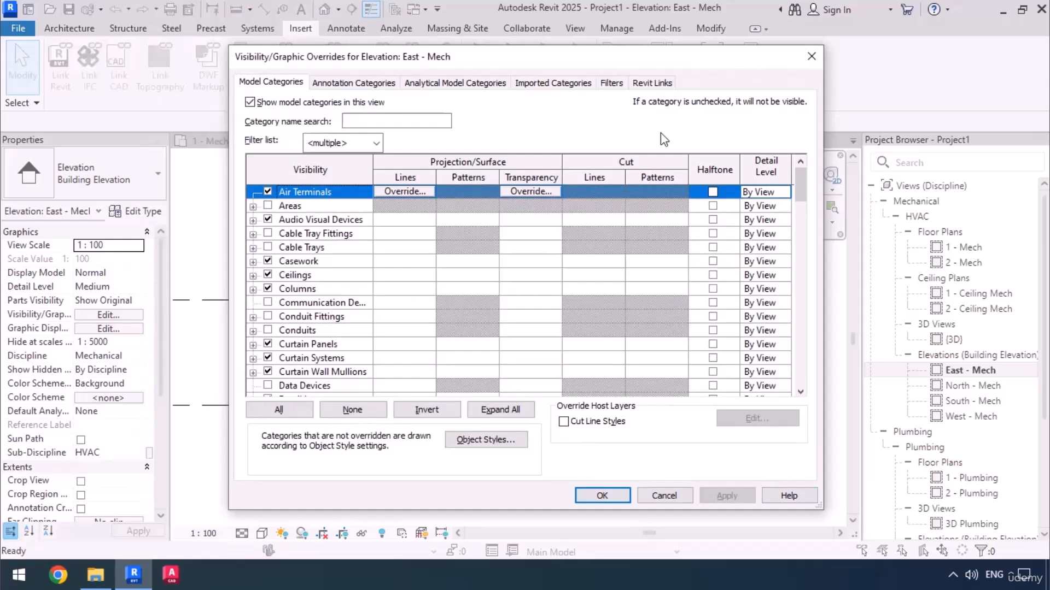
click(662, 82)
click(267, 152)
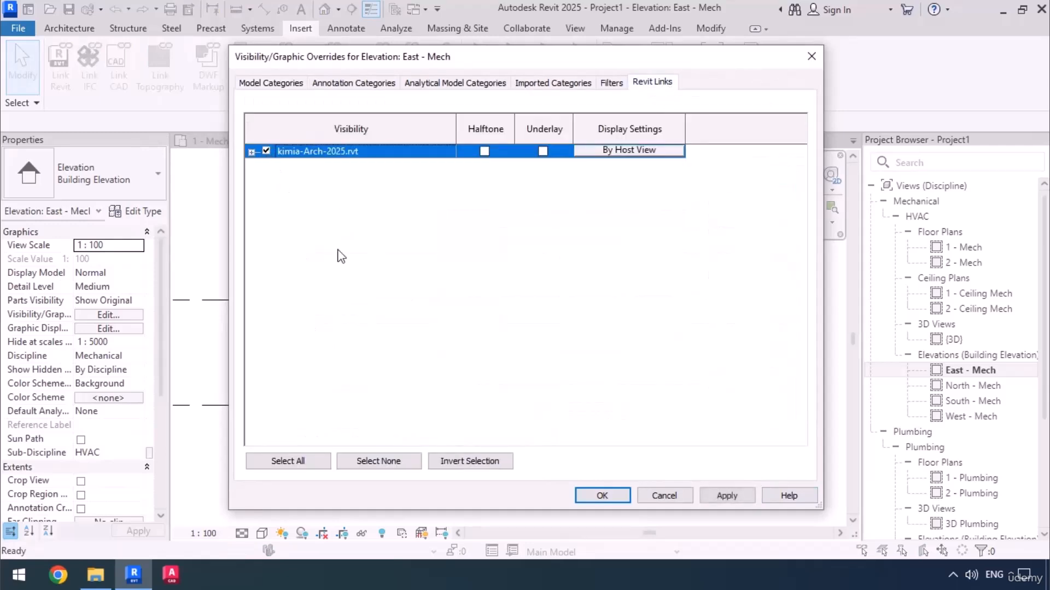
click(623, 493)
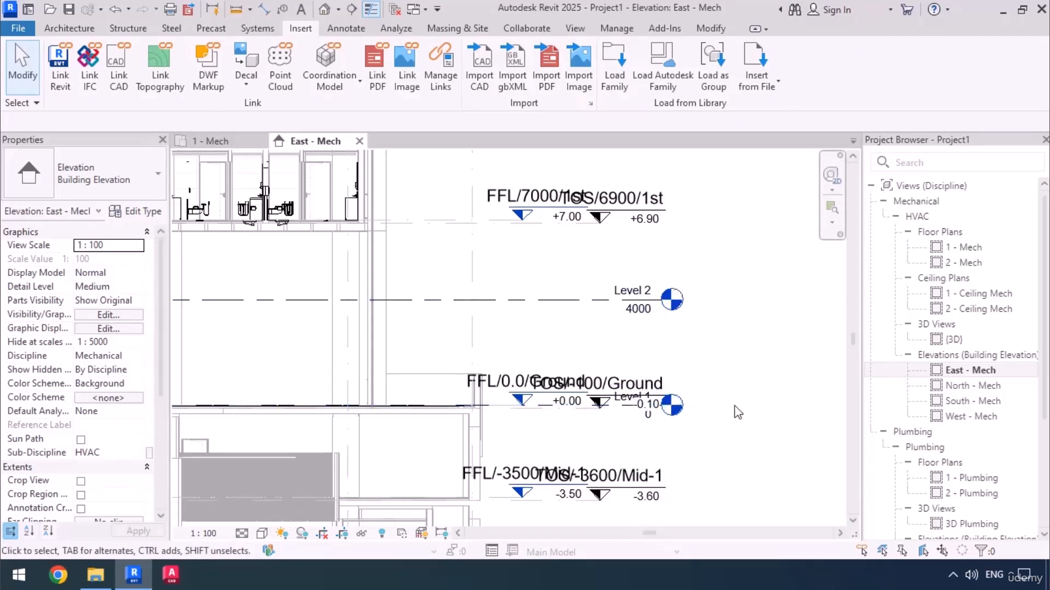
Disable the selection of linked models and select the host project's Level 1 and Level 2 together in the elevation.
scroll(613, 407, down, 3)
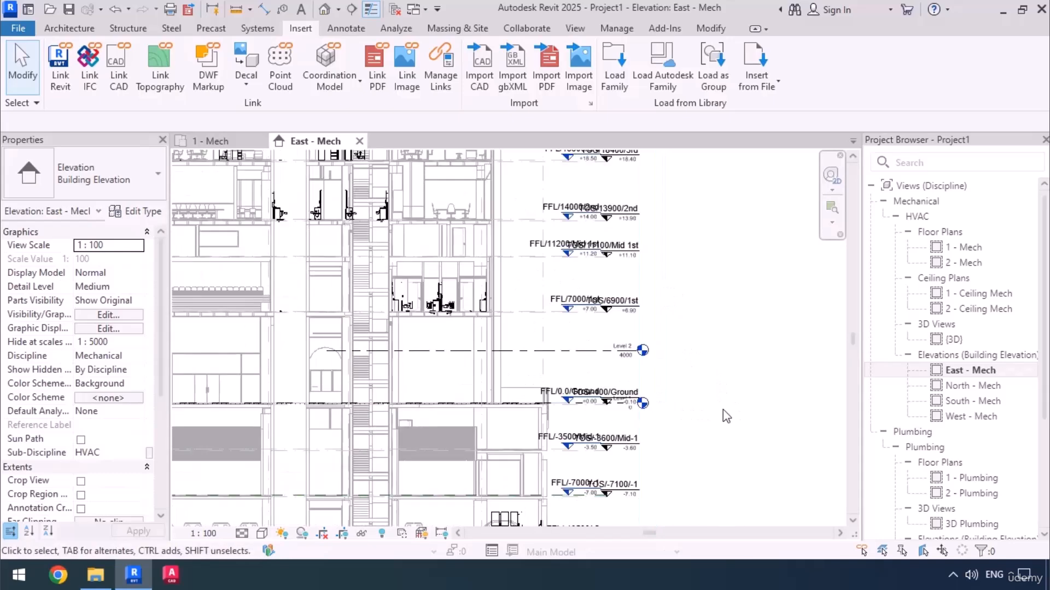
scroll(723, 409, up, 2)
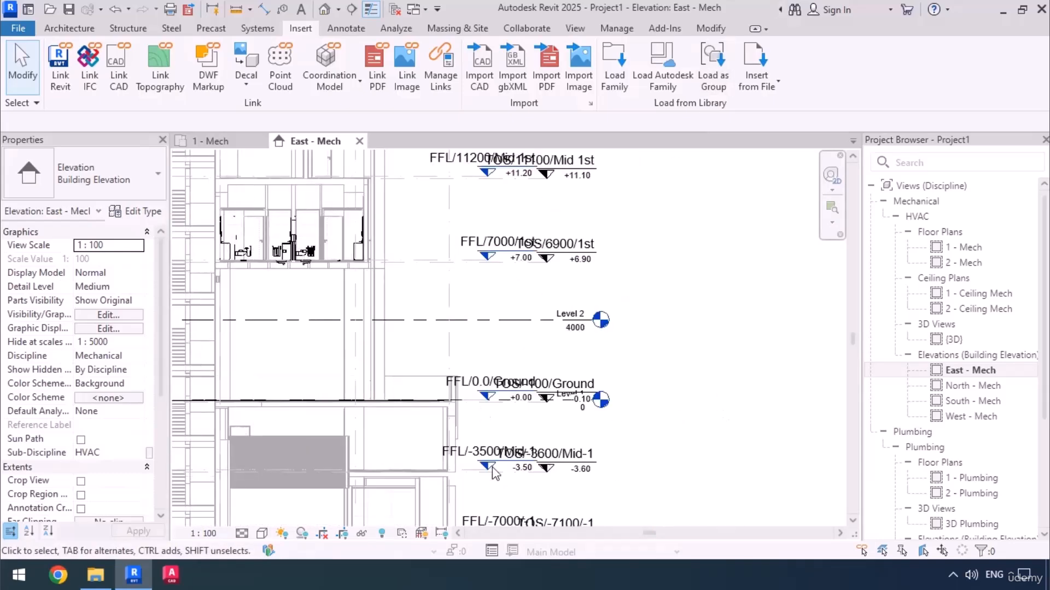
scroll(503, 453, up, 1)
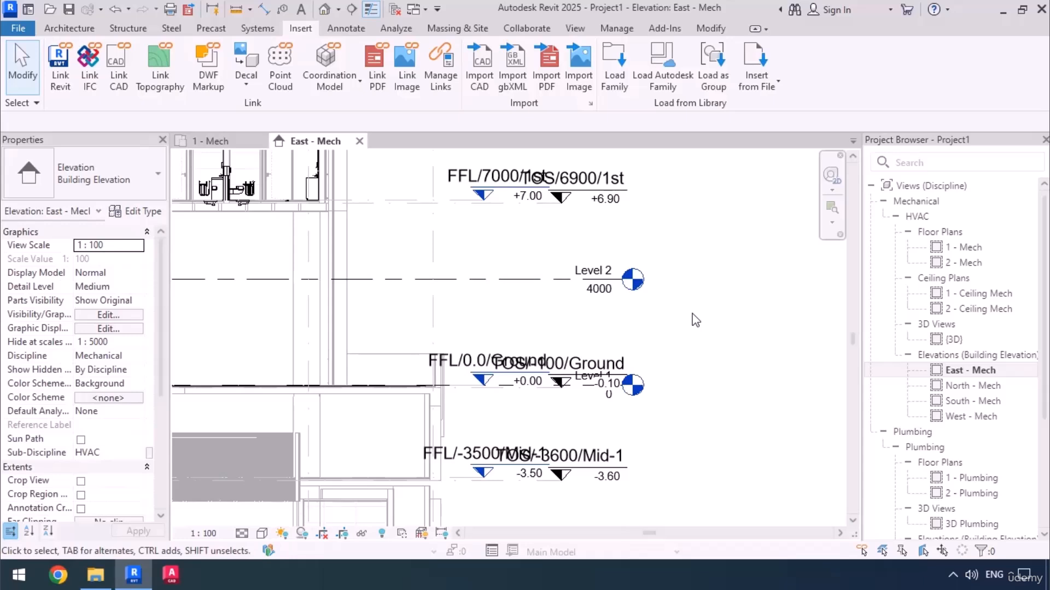
click(861, 552)
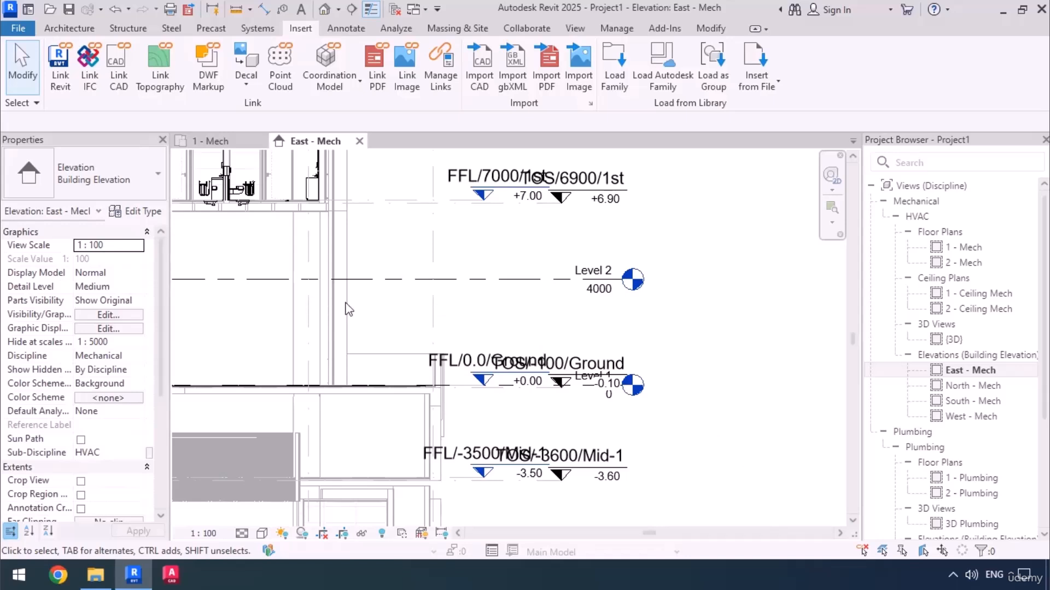
drag(706, 234, 537, 406)
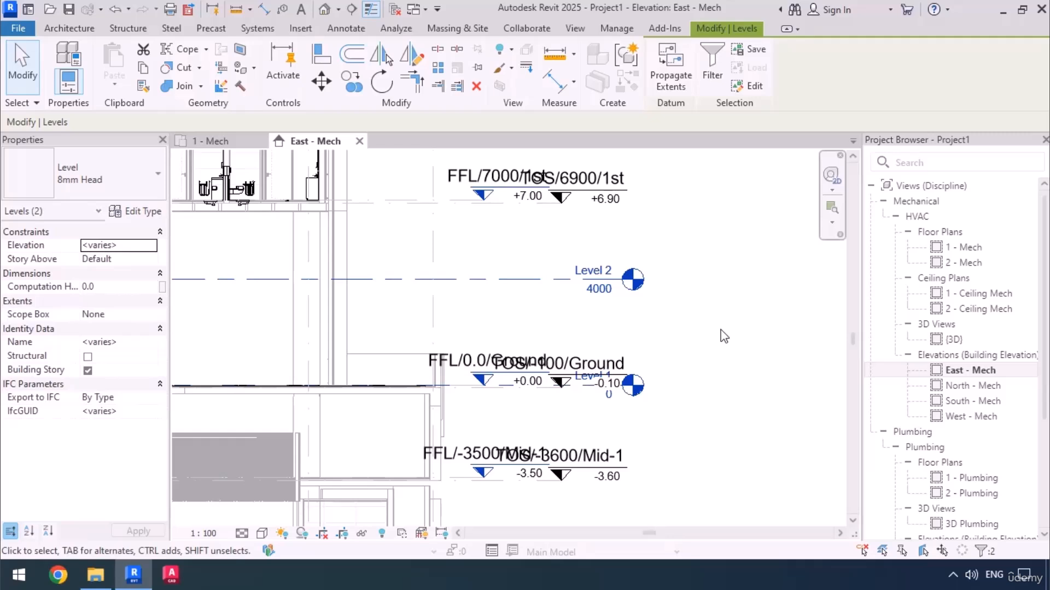
Delete the host project's Level 1 and Level 2 together with their dependent plan views.
key(Delete)
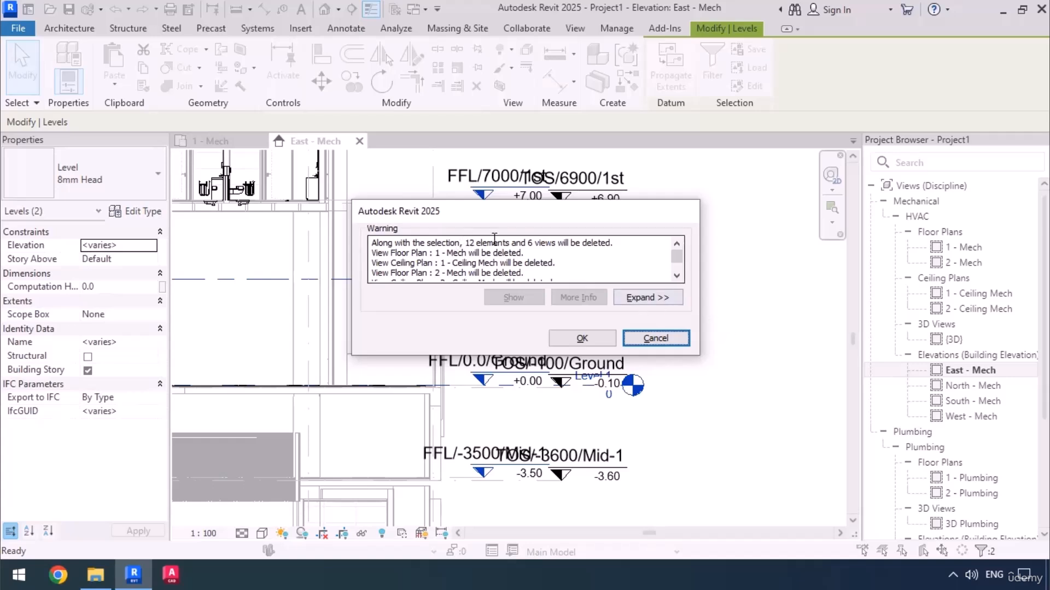
drag(527, 242, 556, 242)
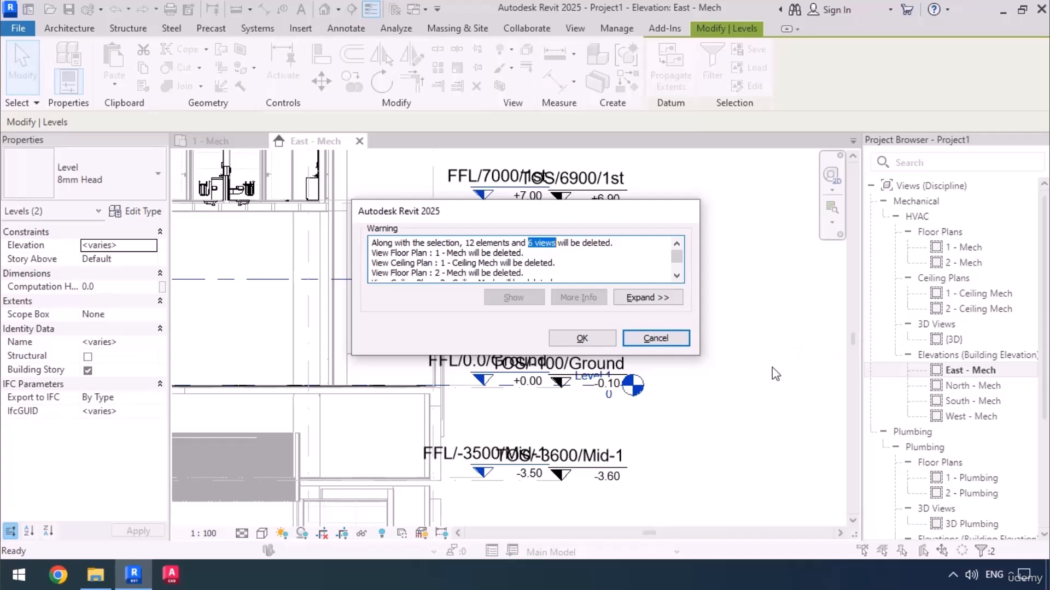
click(582, 338)
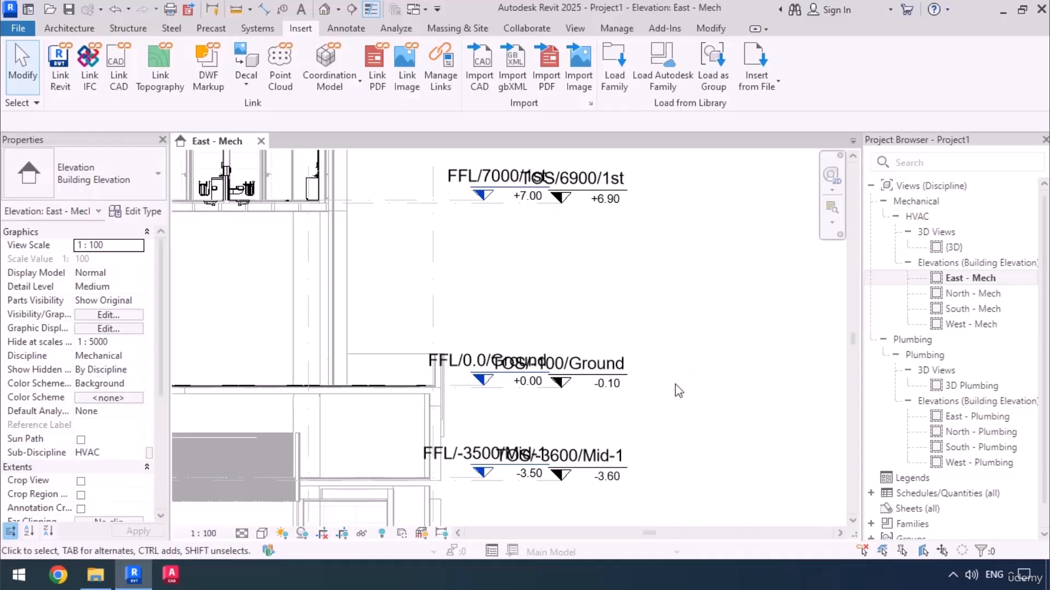
Start Copy/Monitor on the kimia-Arch-2025.rvt link and activate its Copy tool.
scroll(674, 405, down, 2)
scroll(674, 405, down, 4)
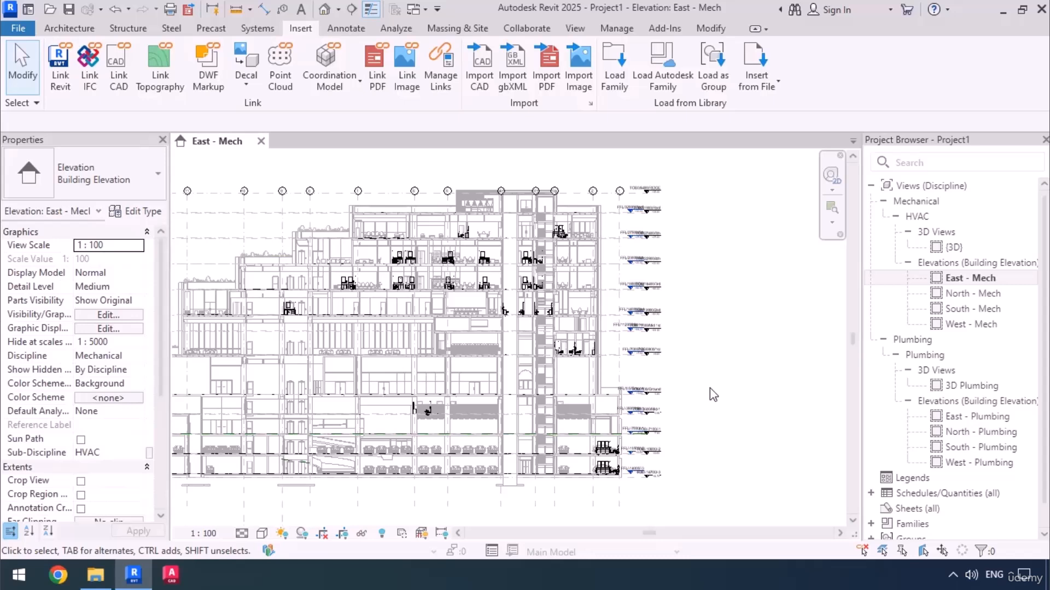
click(512, 30)
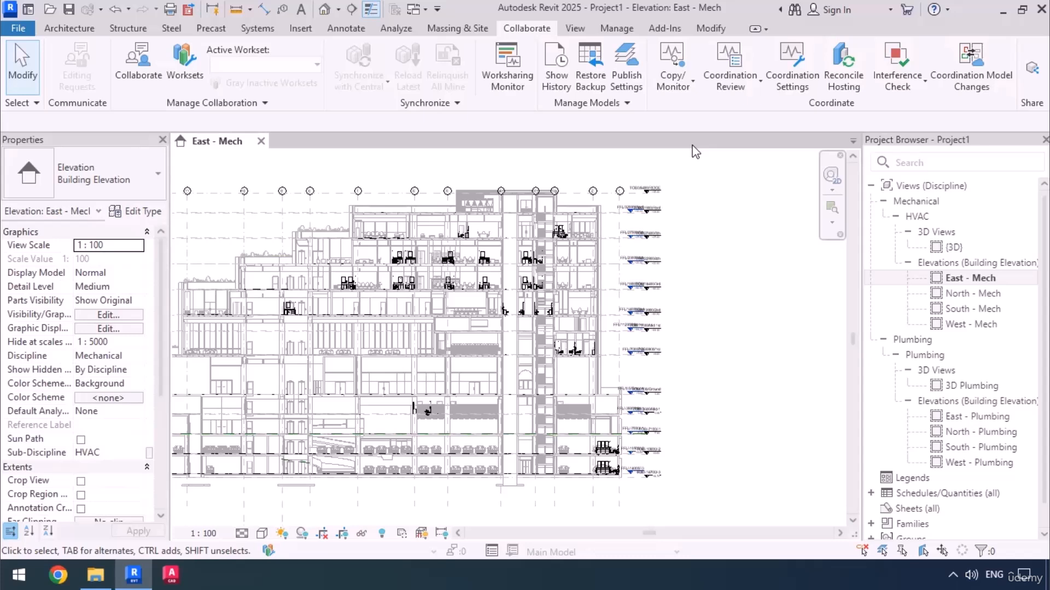
click(678, 82)
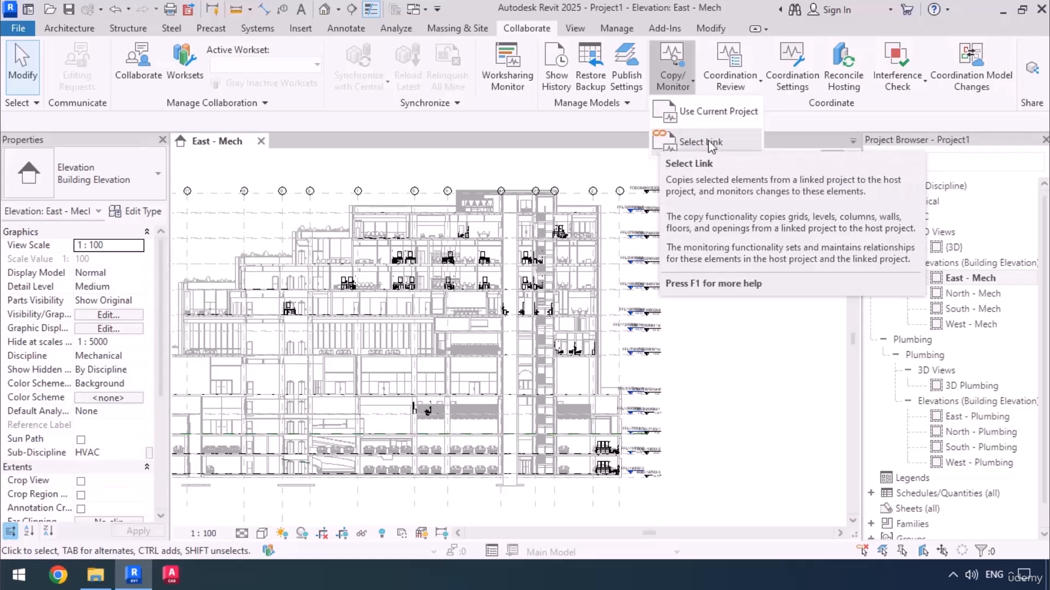
click(708, 141)
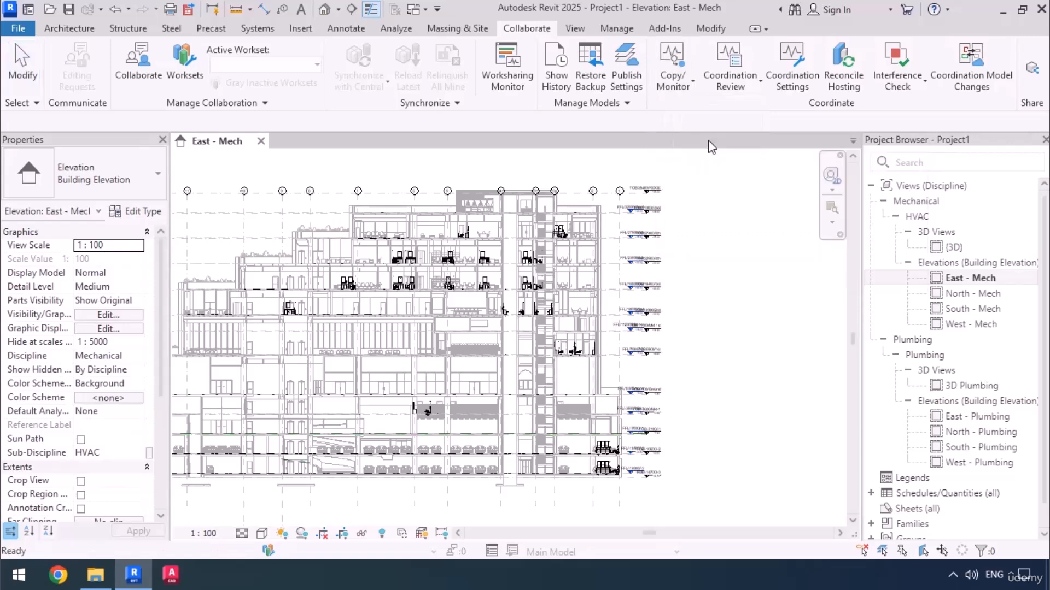
click(611, 219)
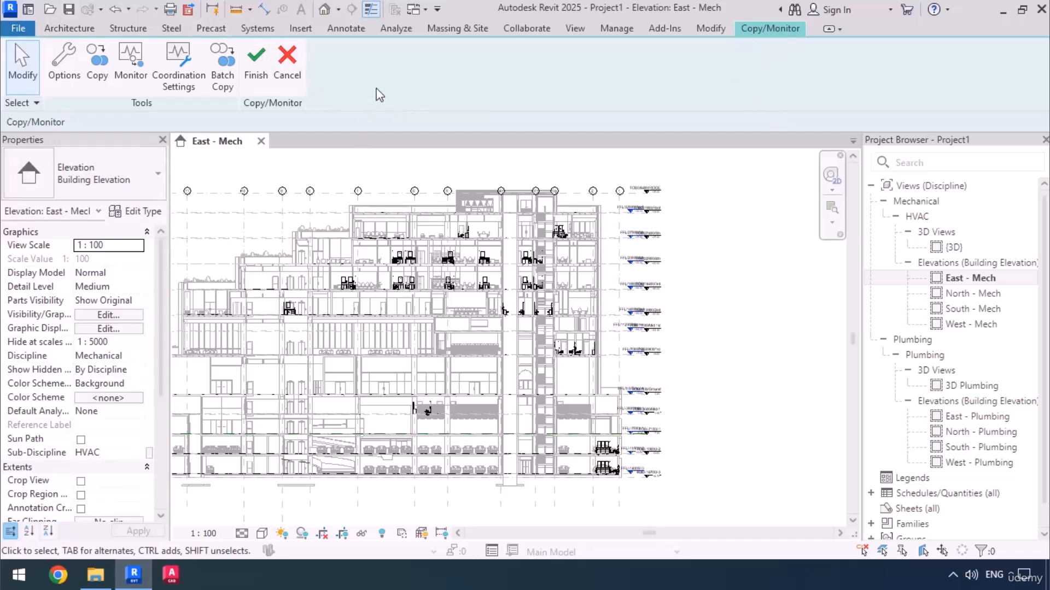
click(91, 65)
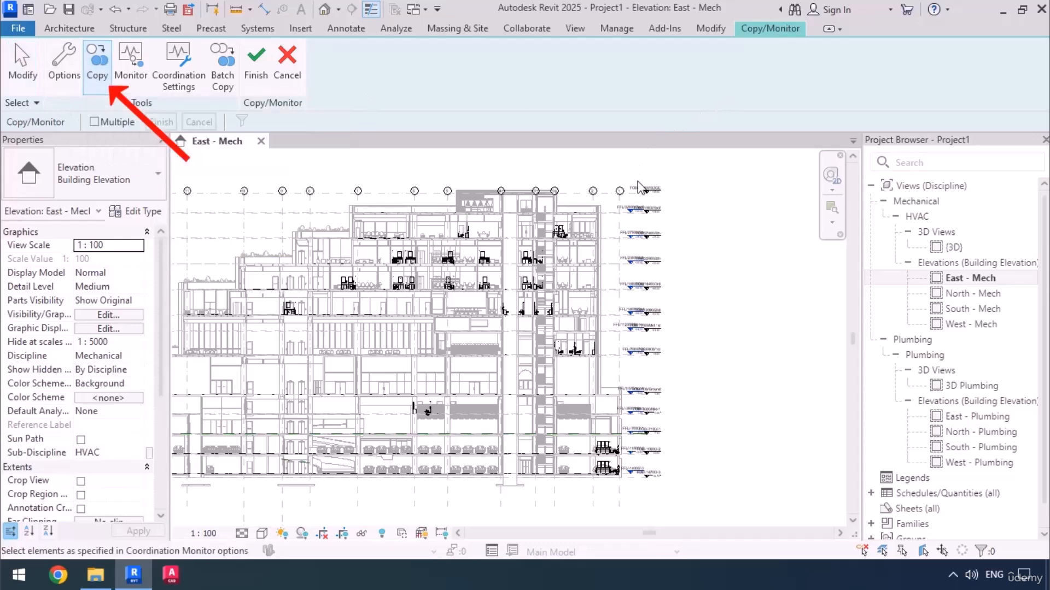
Set the East - Mech elevation's view scale to 1 : 10 to separate the overlapping level heads.
scroll(636, 191, up, 5)
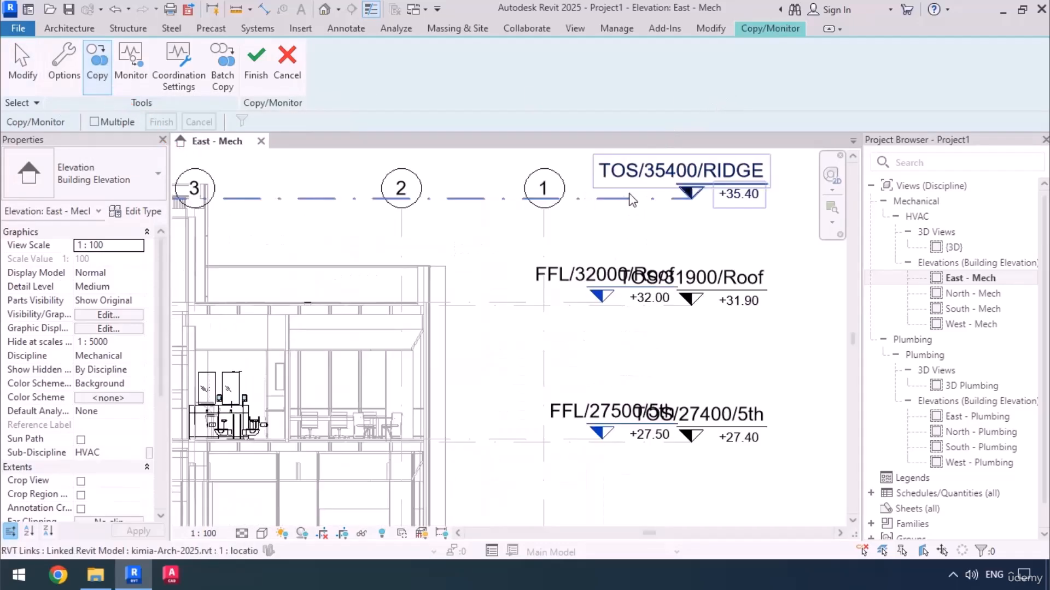
middle_drag(615, 241, 589, 257)
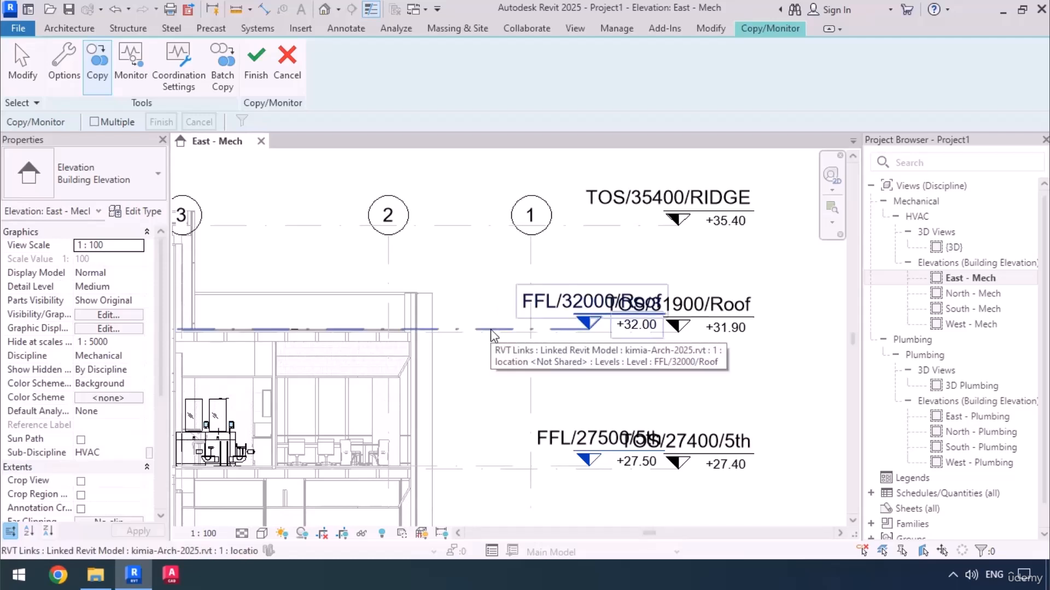
click(218, 534)
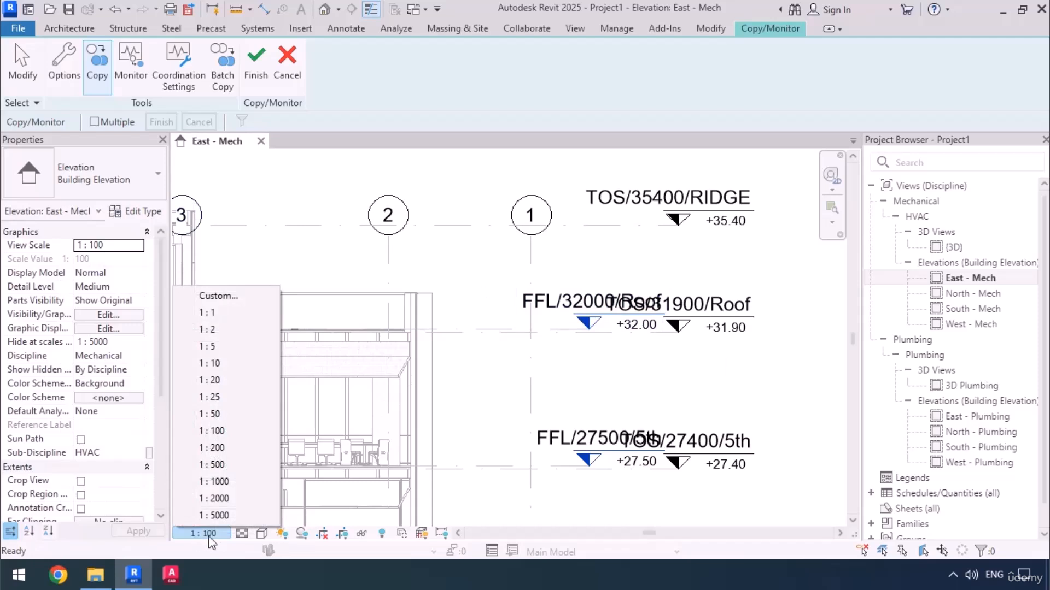
click(218, 363)
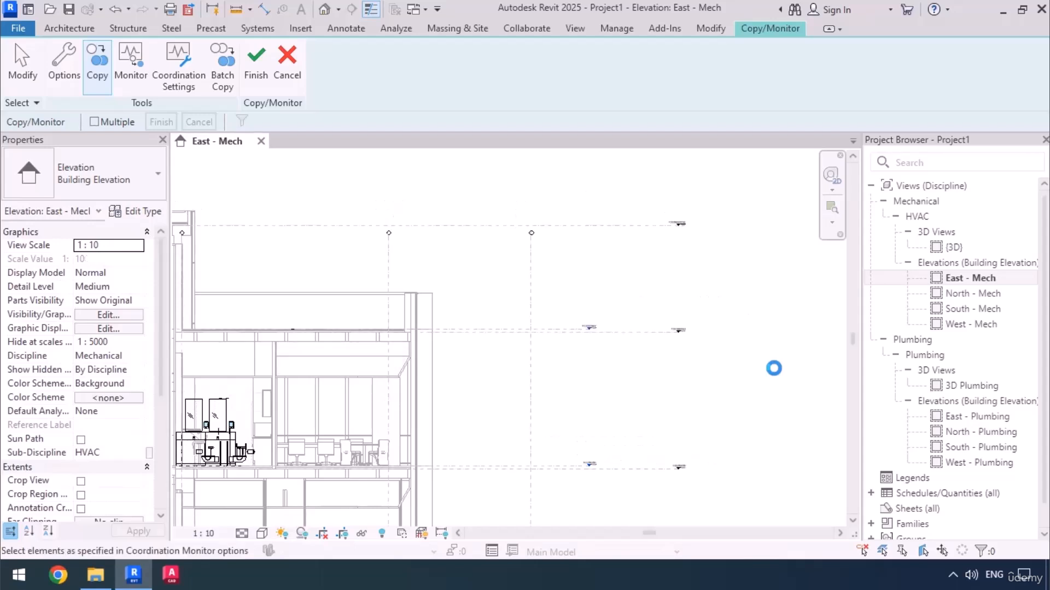
Copy the linked levels FFL/32000/Roof and FFL/27500/5th into the host project.
scroll(649, 314, up, 3)
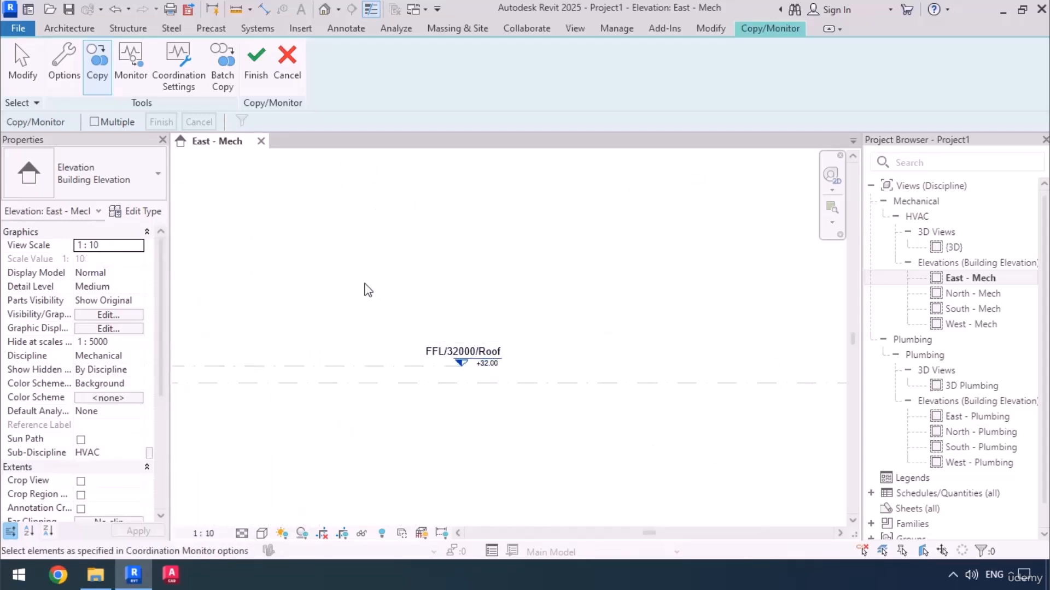
click(338, 364)
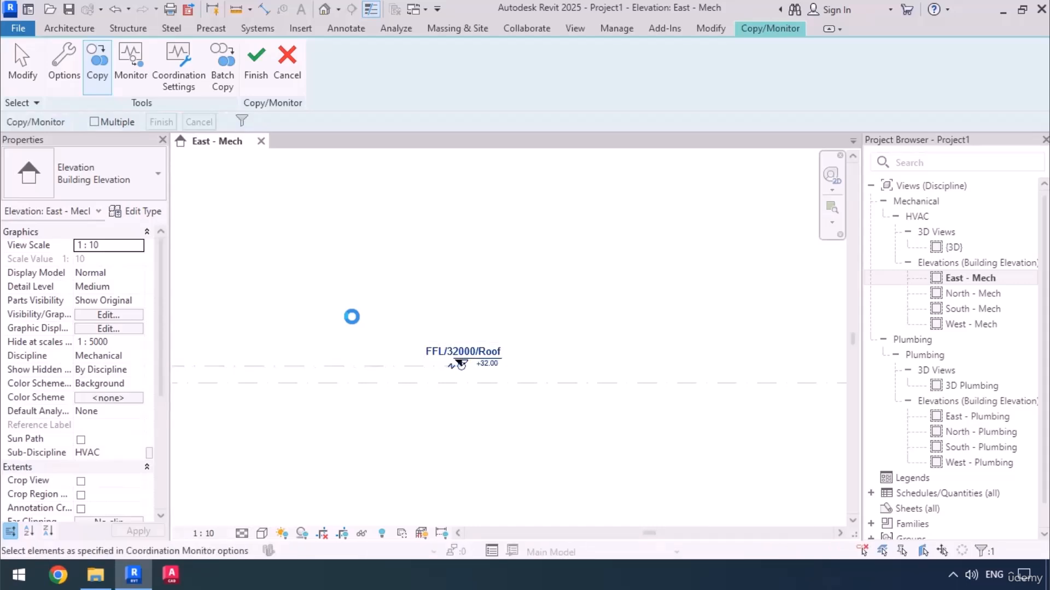
scroll(428, 272, down, 5)
middle_drag(421, 380, 456, 258)
scroll(426, 383, up, 3)
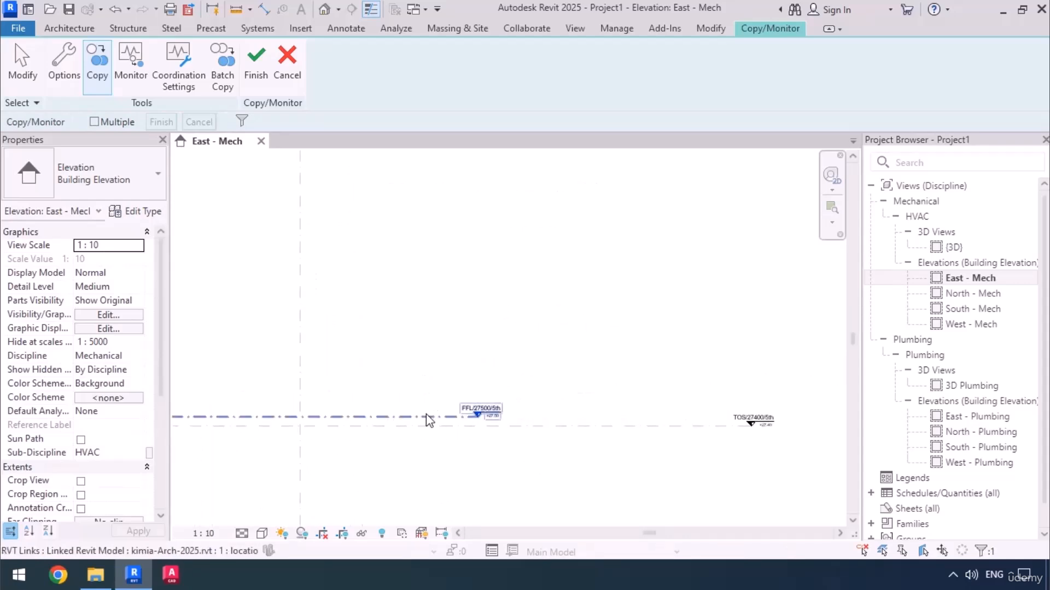
click(427, 416)
Copy the linked levels FFL/23000/4th and FFL/18500/3rd into the host project.
scroll(469, 431, down, 2)
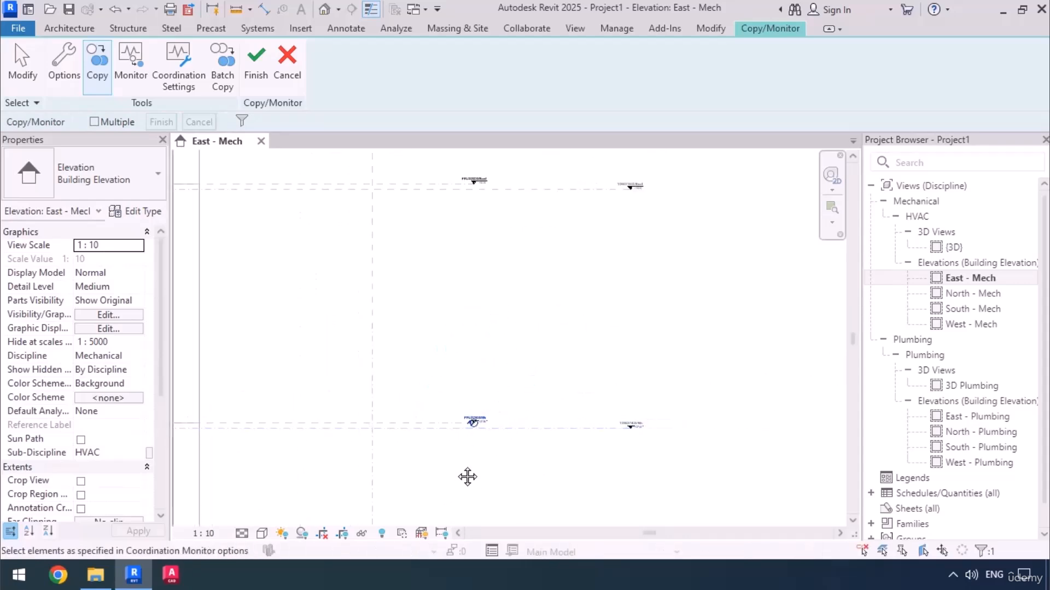
middle_drag(468, 477, 468, 210)
scroll(449, 399, up, 3)
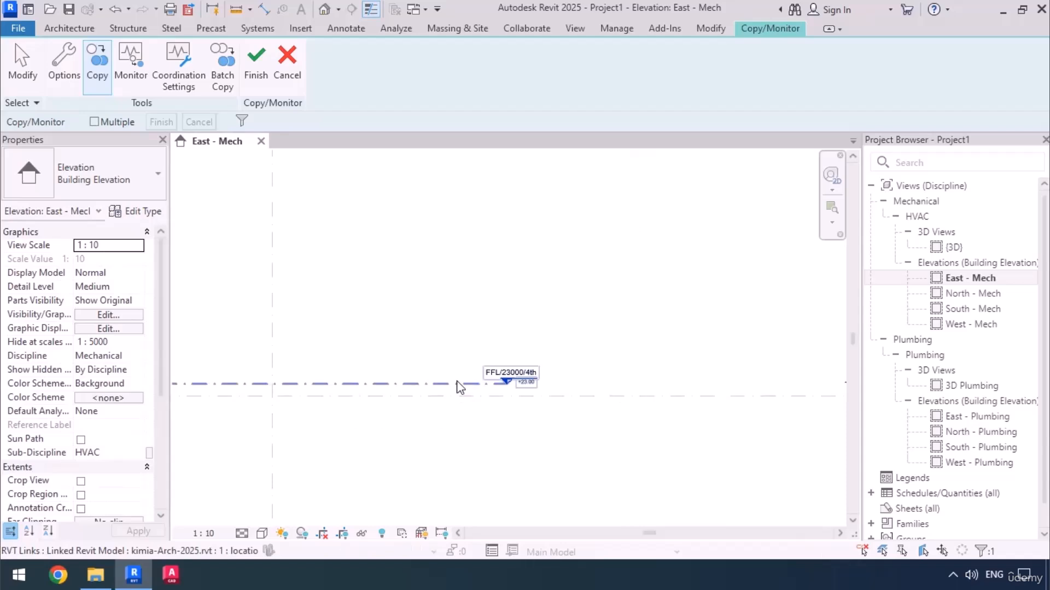
click(460, 388)
scroll(481, 453, down, 2)
middle_drag(485, 471, 501, 144)
scroll(471, 419, up, 3)
click(461, 420)
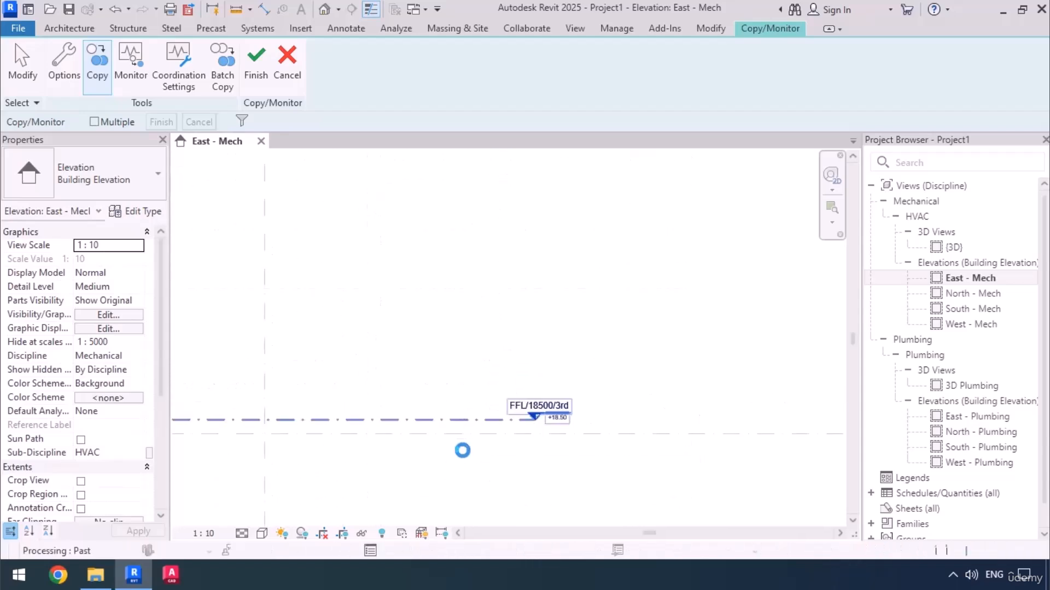
Copy the linked levels FFL/14000/2nd and FFL/11200/Mid 1st into the host project.
scroll(467, 459, down, 2)
middle_drag(484, 151, 485, 235)
middle_drag(484, 477, 483, 387)
scroll(474, 432, up, 5)
click(447, 429)
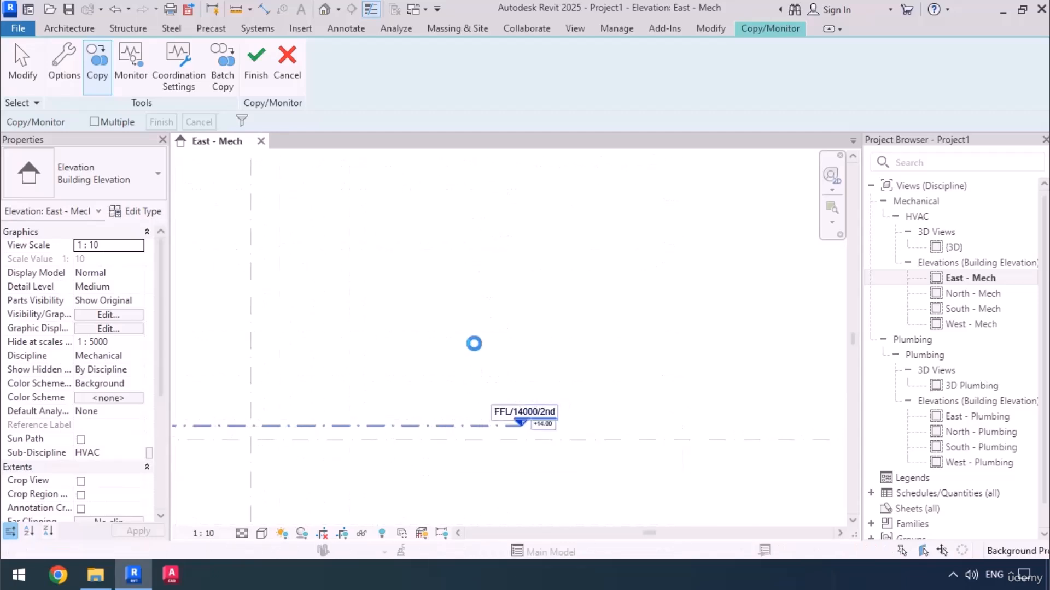
scroll(473, 502, down, 3)
middle_drag(474, 501, 484, 272)
scroll(483, 272, up, 4)
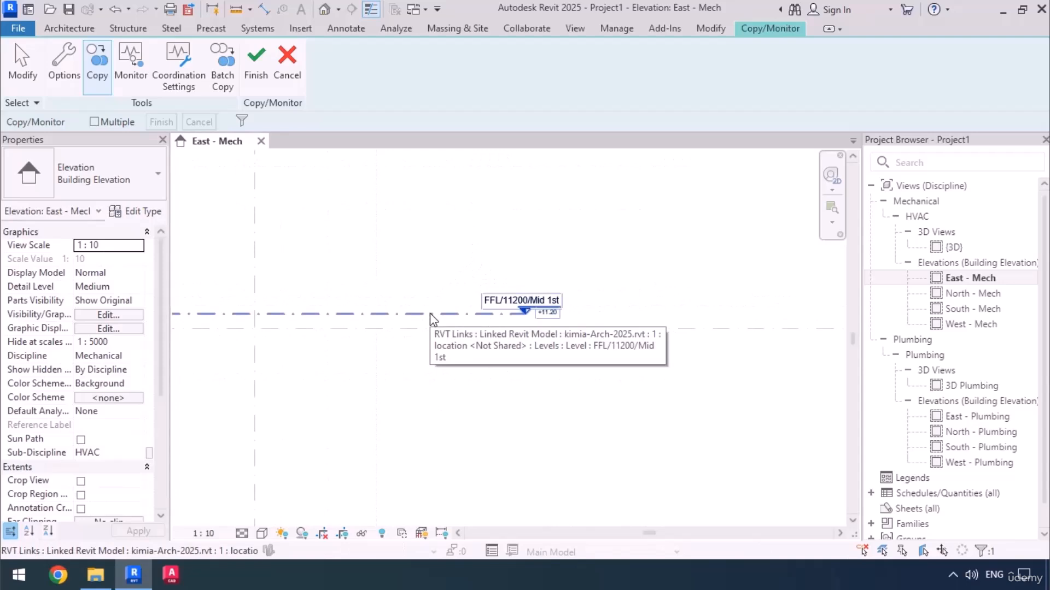
Copy the linked levels FFL/7000/1st and FFL/0.0/Ground into the host project.
scroll(434, 251, down, 3)
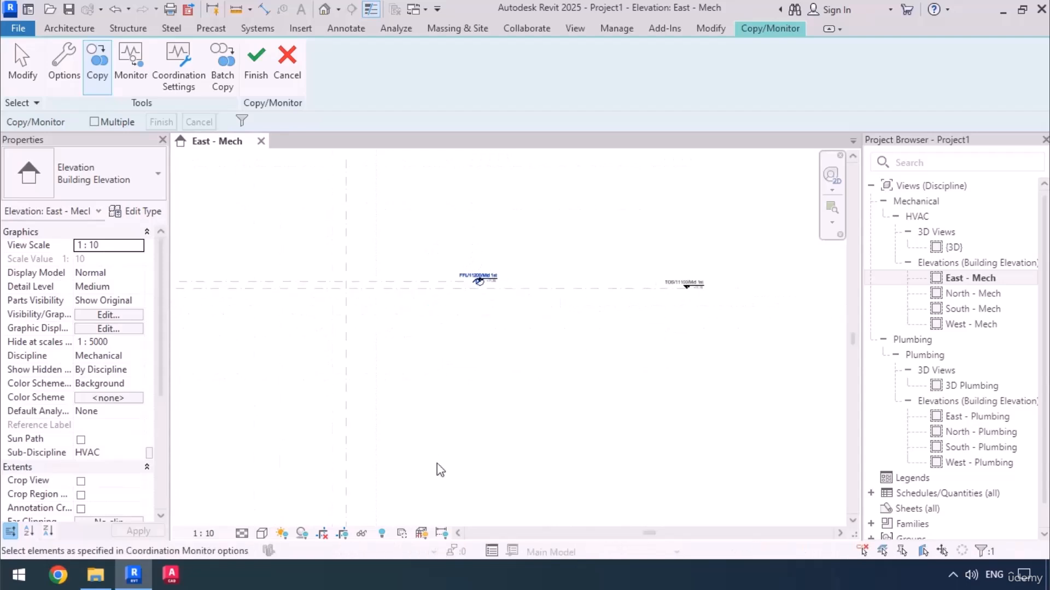
scroll(436, 355, up, 3)
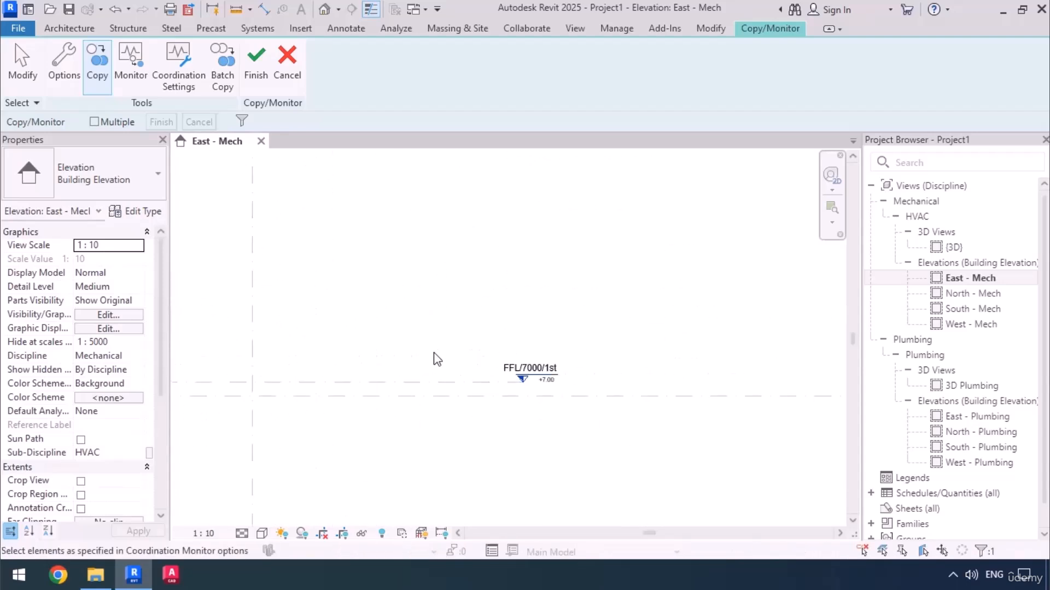
click(432, 383)
scroll(449, 276, down, 4)
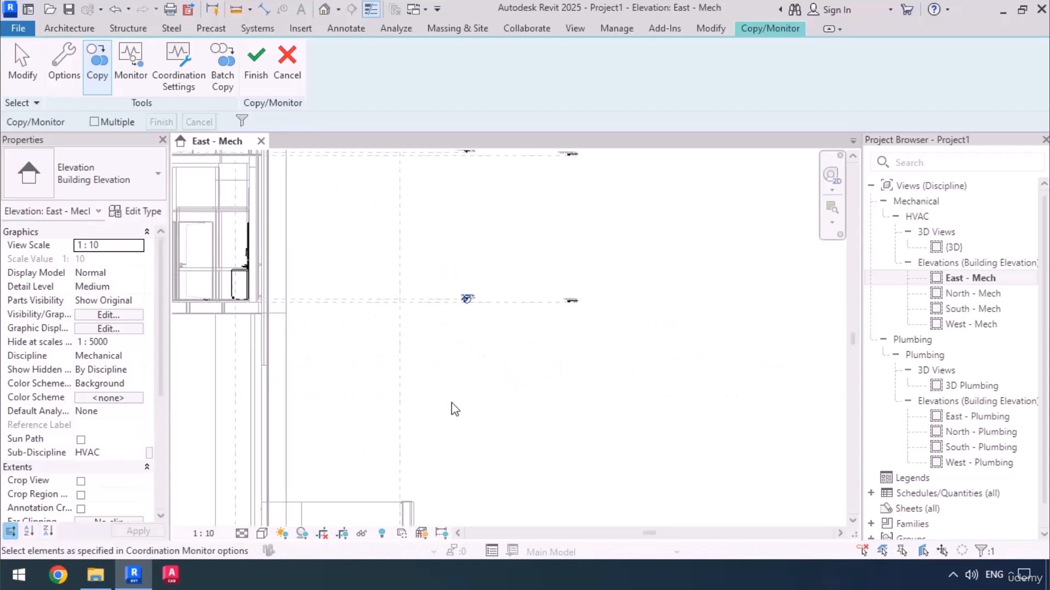
middle_drag(460, 474, 461, 286)
scroll(449, 339, up, 5)
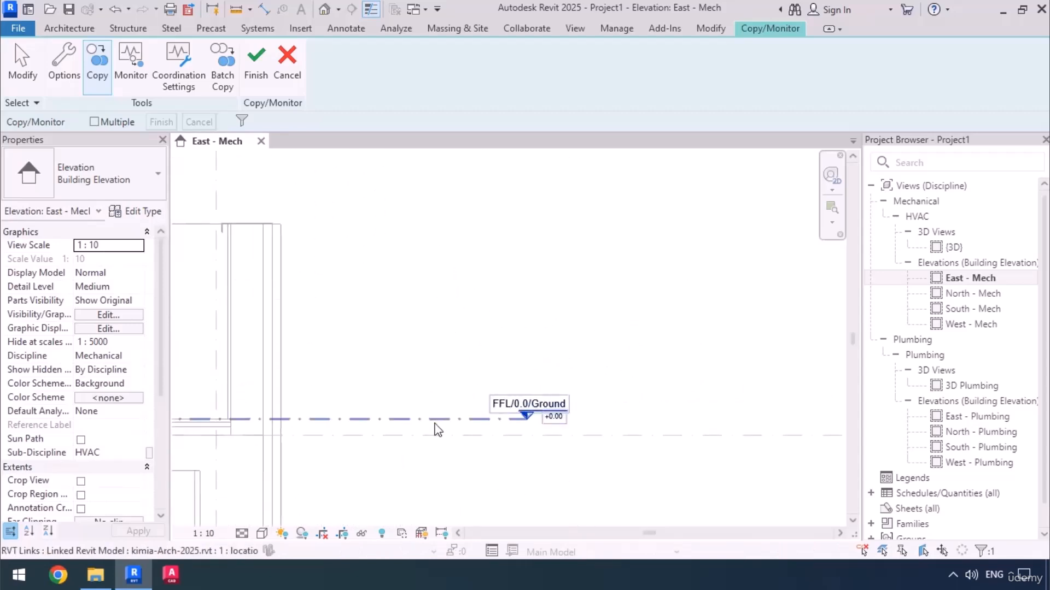
click(436, 429)
Copy the linked basement levels FFL/-3500/Mid-1 and FFL/-7000/-1 into the host project.
scroll(457, 394, down, 3)
middle_drag(459, 417, 471, 161)
scroll(420, 413, up, 3)
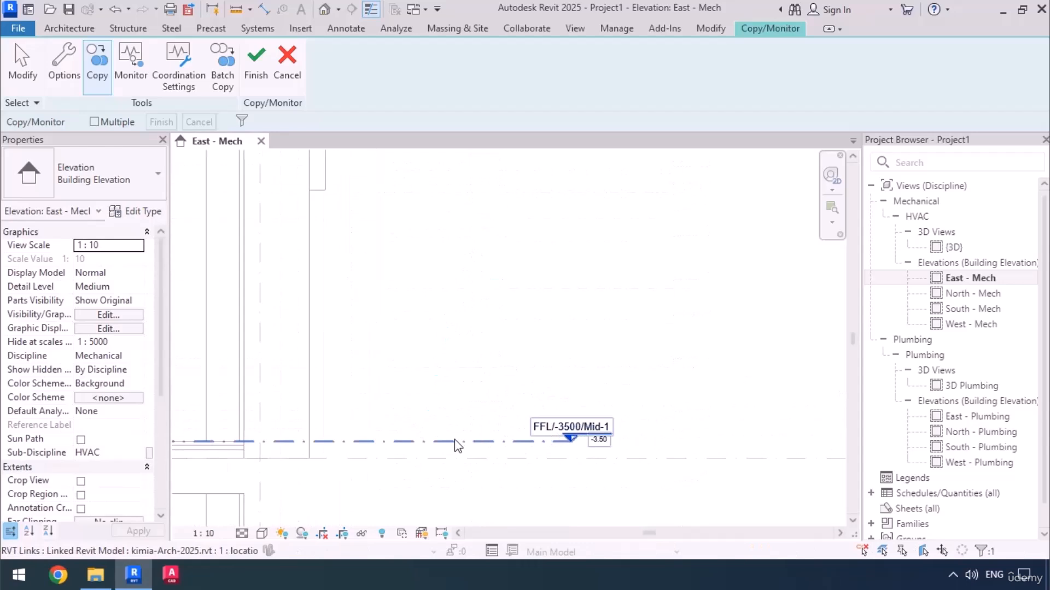
scroll(462, 328, down, 3)
middle_drag(487, 379, 484, 128)
scroll(473, 329, up, 3)
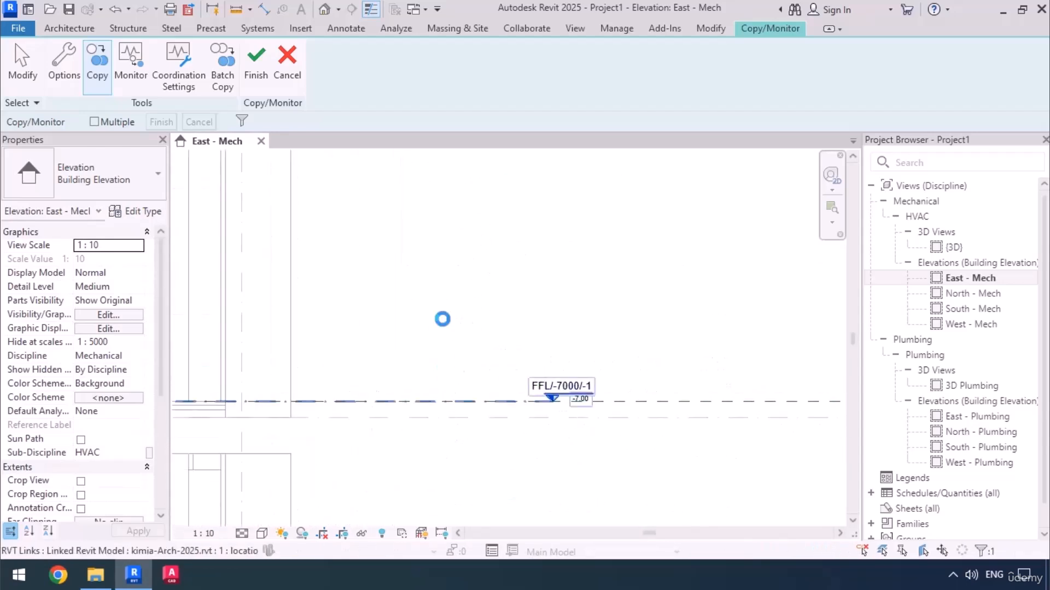
Copy the two lowest linked finish-floor levels, FFL/-10500/-2 and FFL/-14000/-3, into the host project.
scroll(444, 284, down, 3)
middle_drag(465, 395, 466, 148)
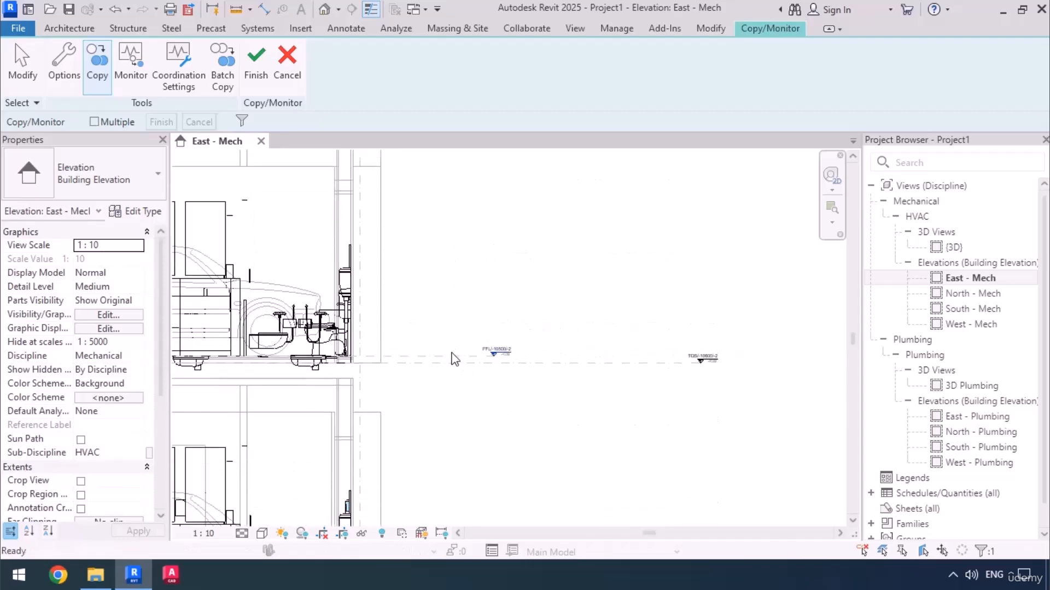
scroll(456, 348, up, 3)
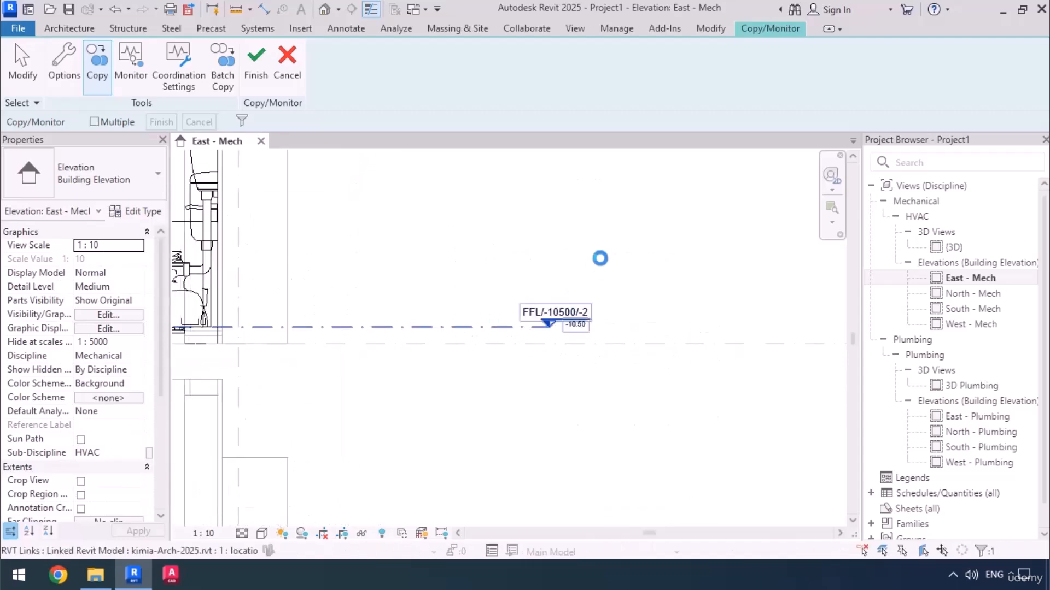
scroll(513, 256, down, 5)
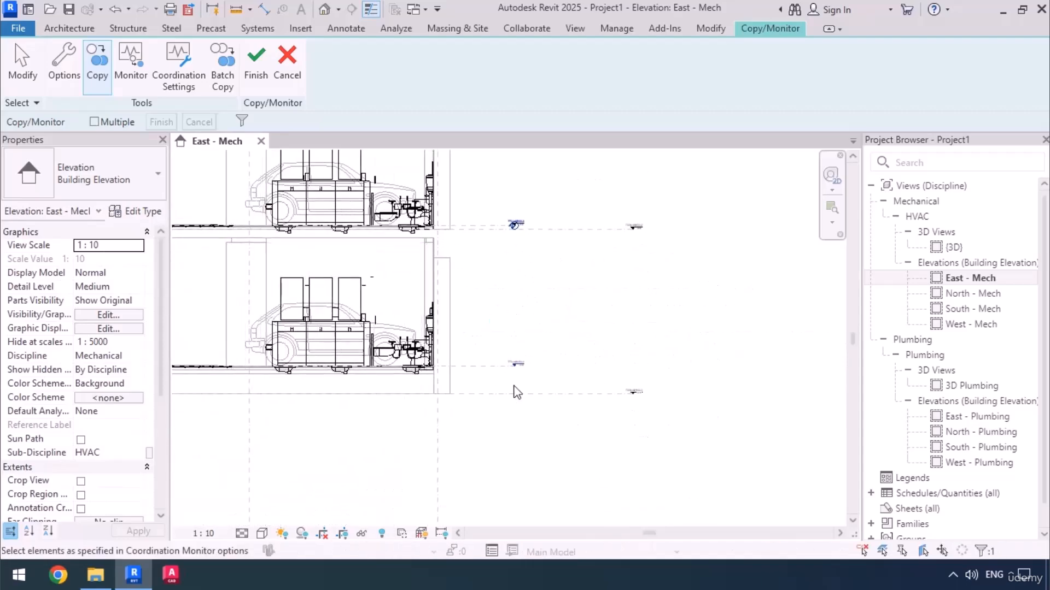
scroll(516, 392, up, 5)
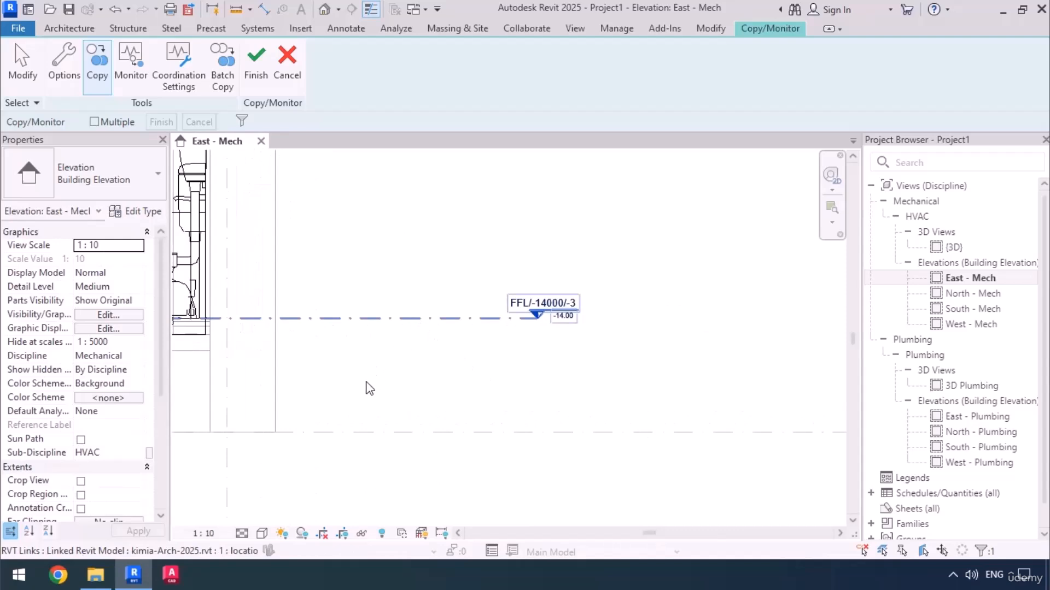
Finish the Copy/Monitor session and clear the selection of the last copied level.
scroll(367, 388, down, 4)
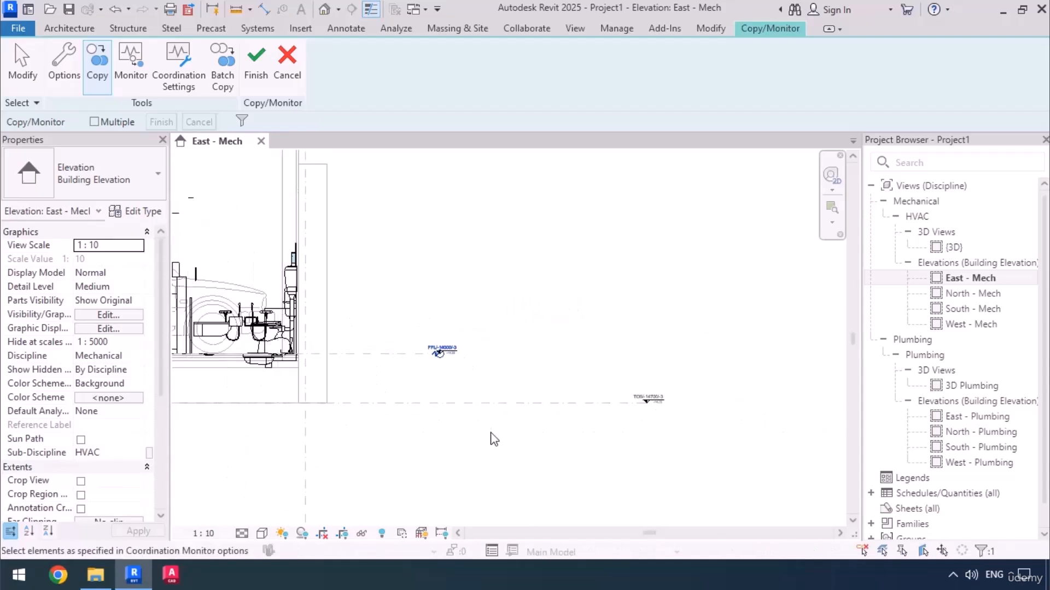
scroll(492, 444, down, 5)
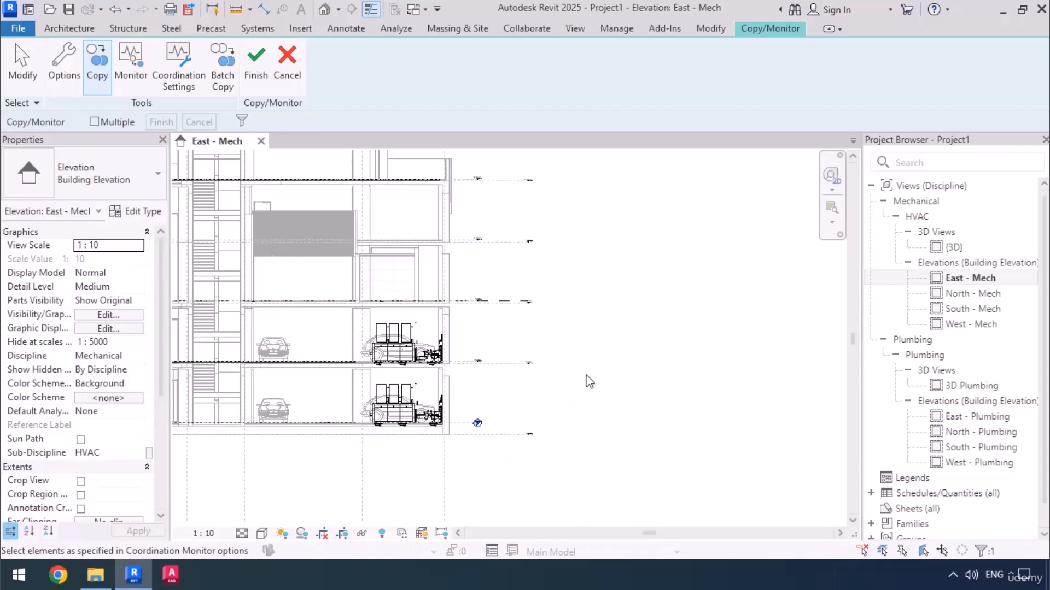
click(259, 76)
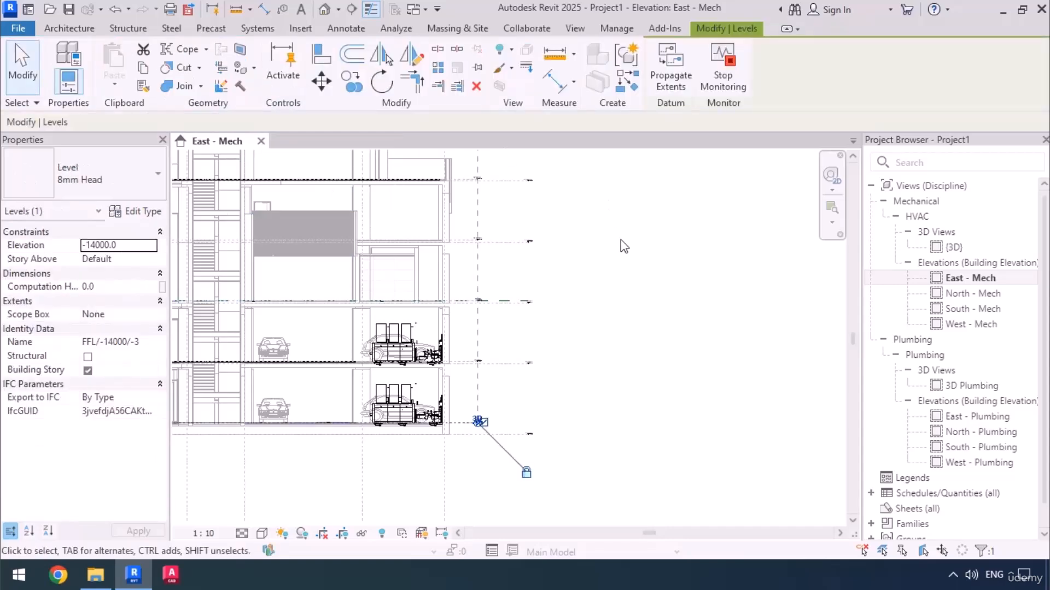
click(663, 277)
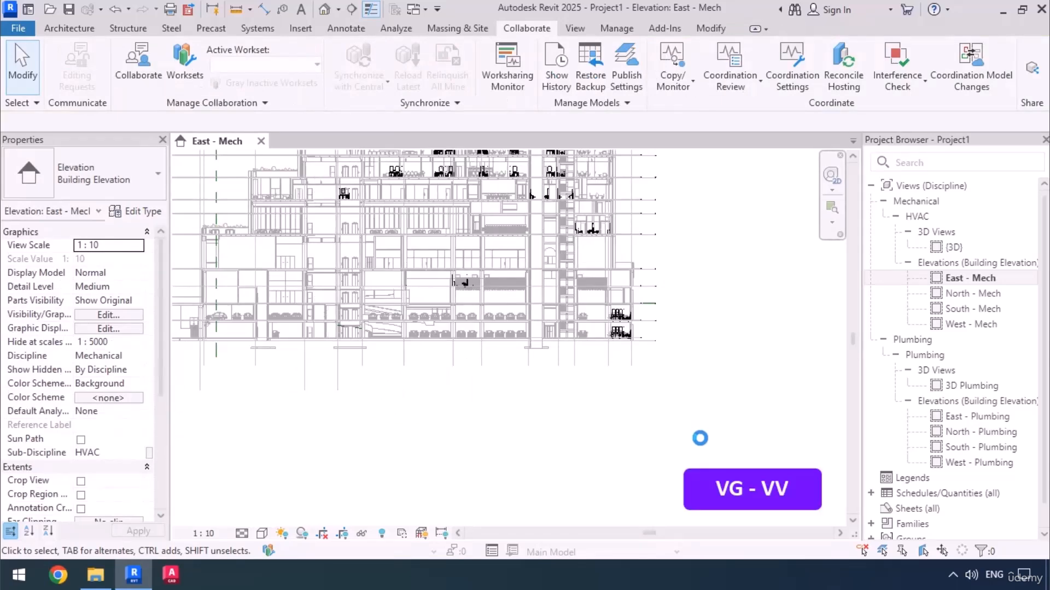
Hide the linked model kimia-Arch-2025.rvt in the East - Mech elevation through its visibility/graphics overrides.
key(v)
key(v)
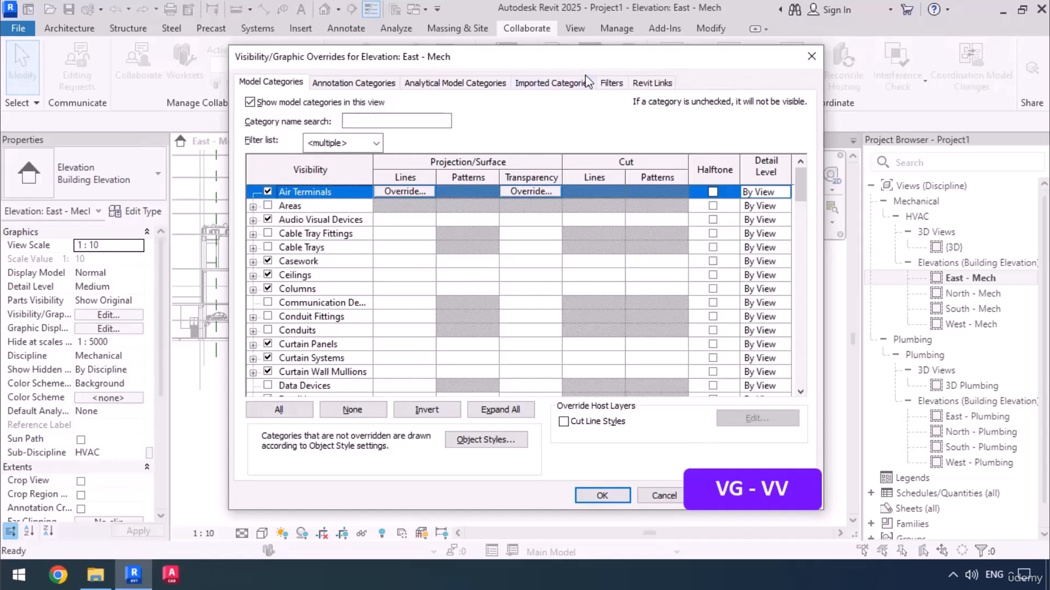
click(638, 85)
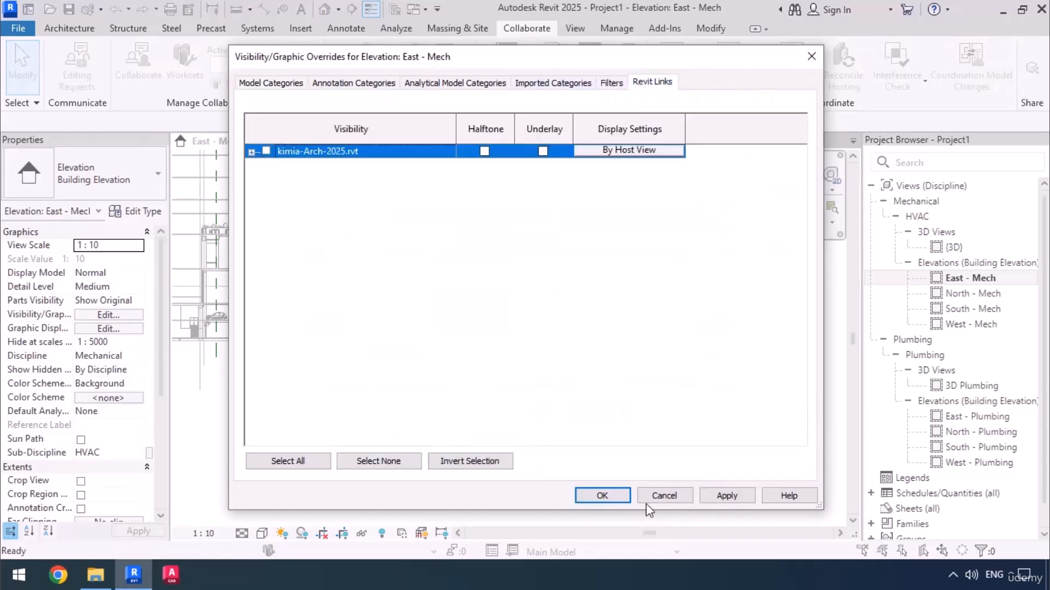
click(623, 497)
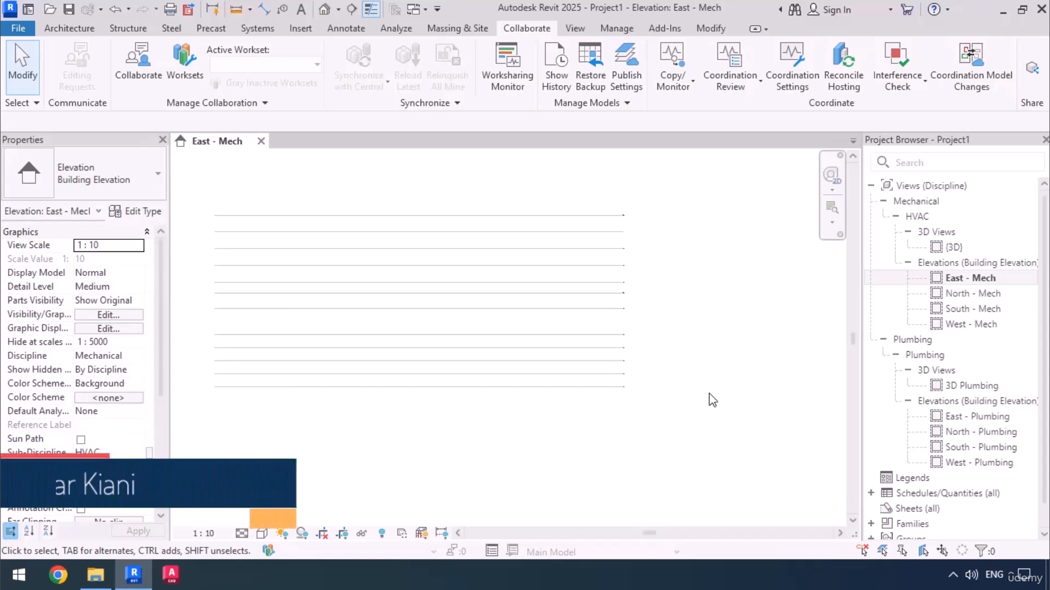
Set the East - Mech elevation's view scale to 1 : 100 and inspect the copied level heads.
click(203, 534)
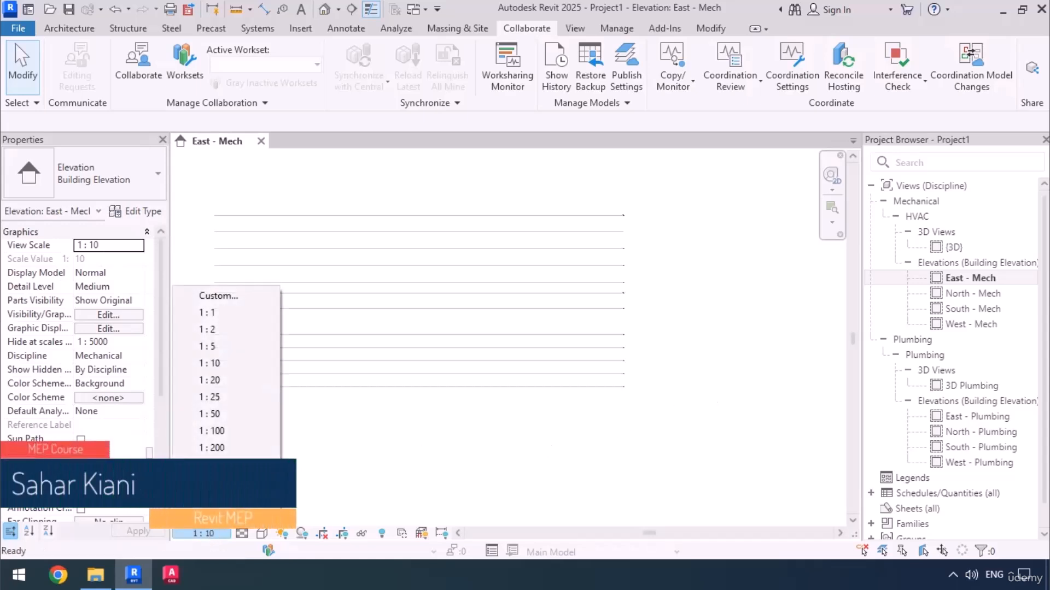
click(218, 431)
scroll(640, 219, up, 6)
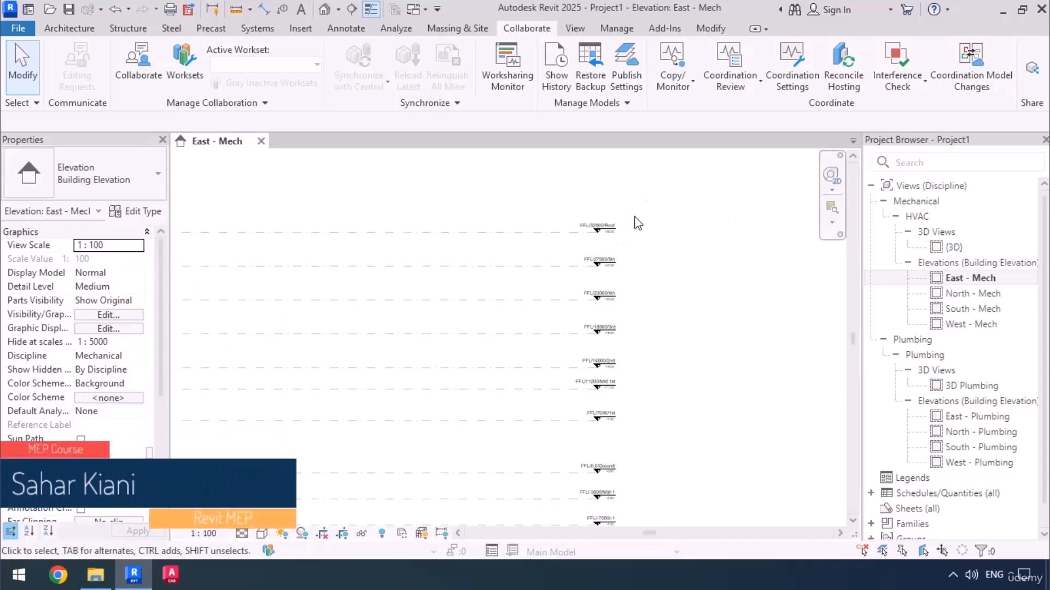
scroll(675, 235, down, 2)
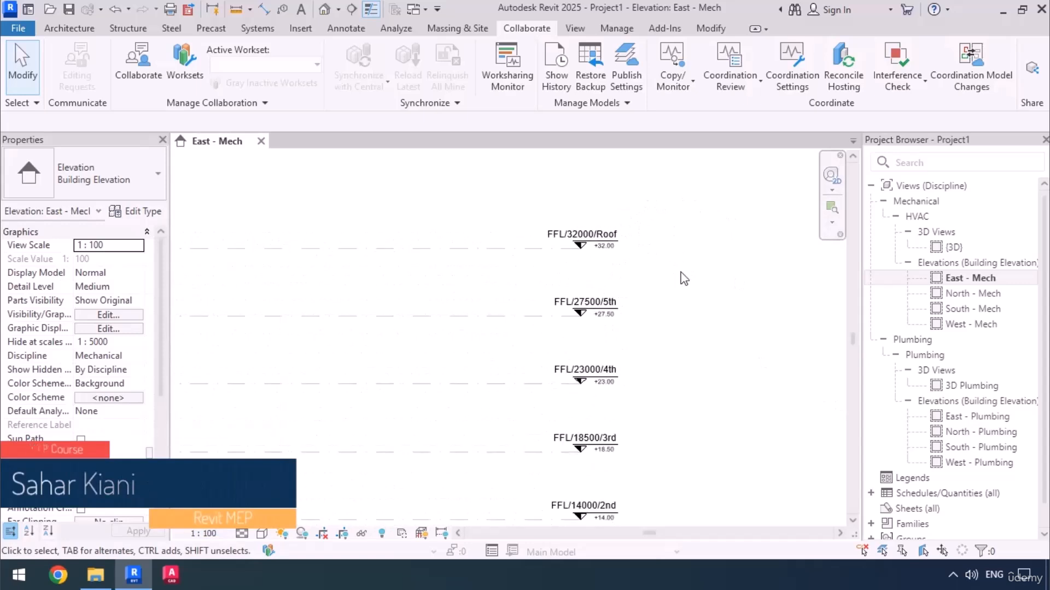